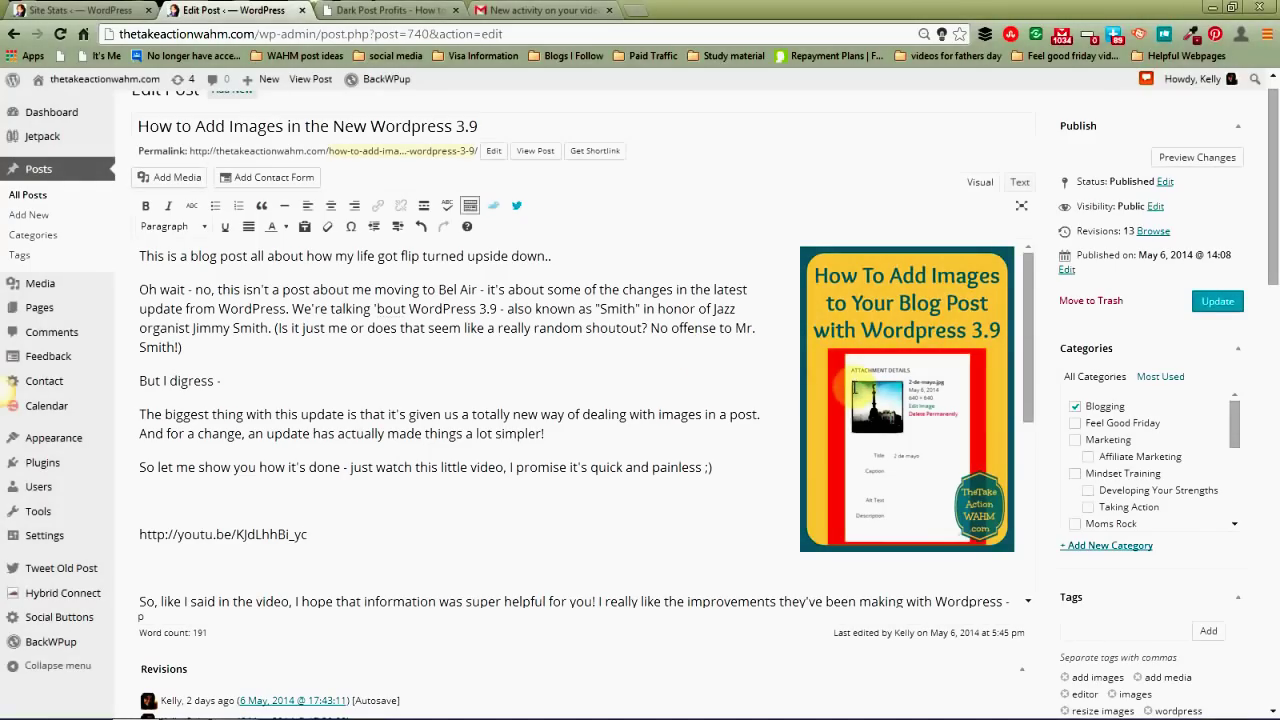
Align the post image to the left in its details settings
click(848, 384)
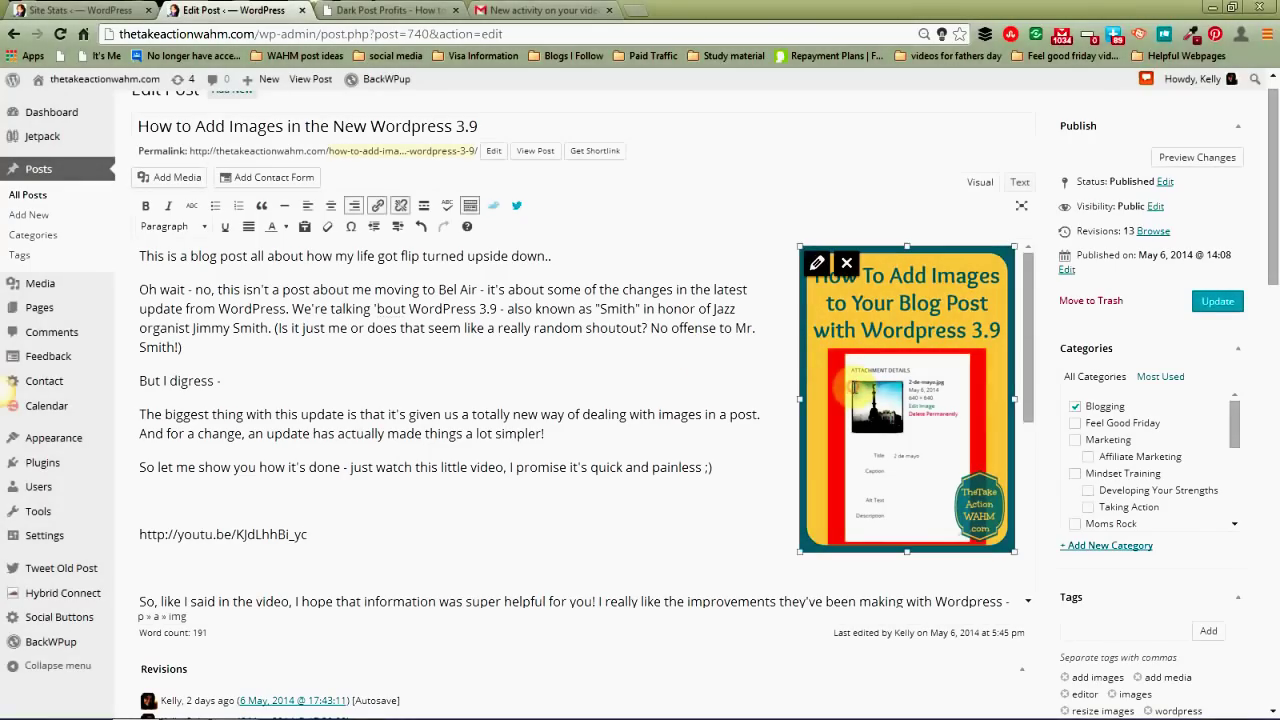
click(820, 268)
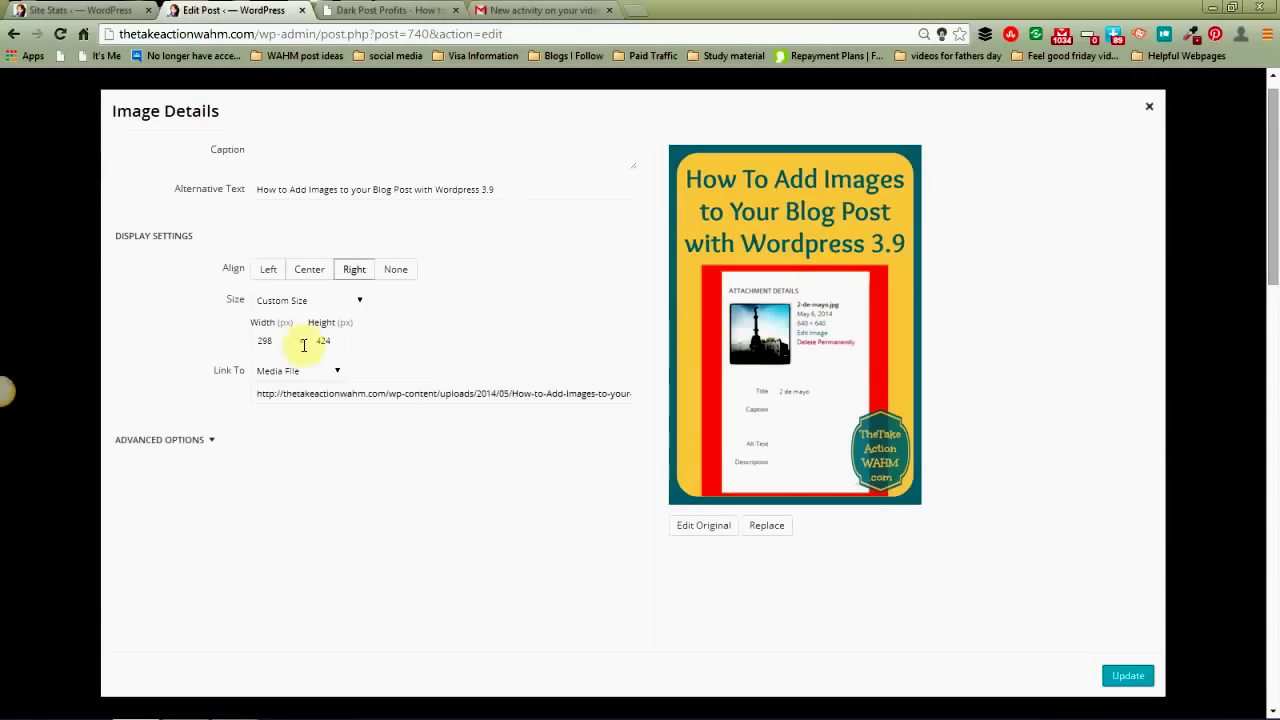
click(266, 272)
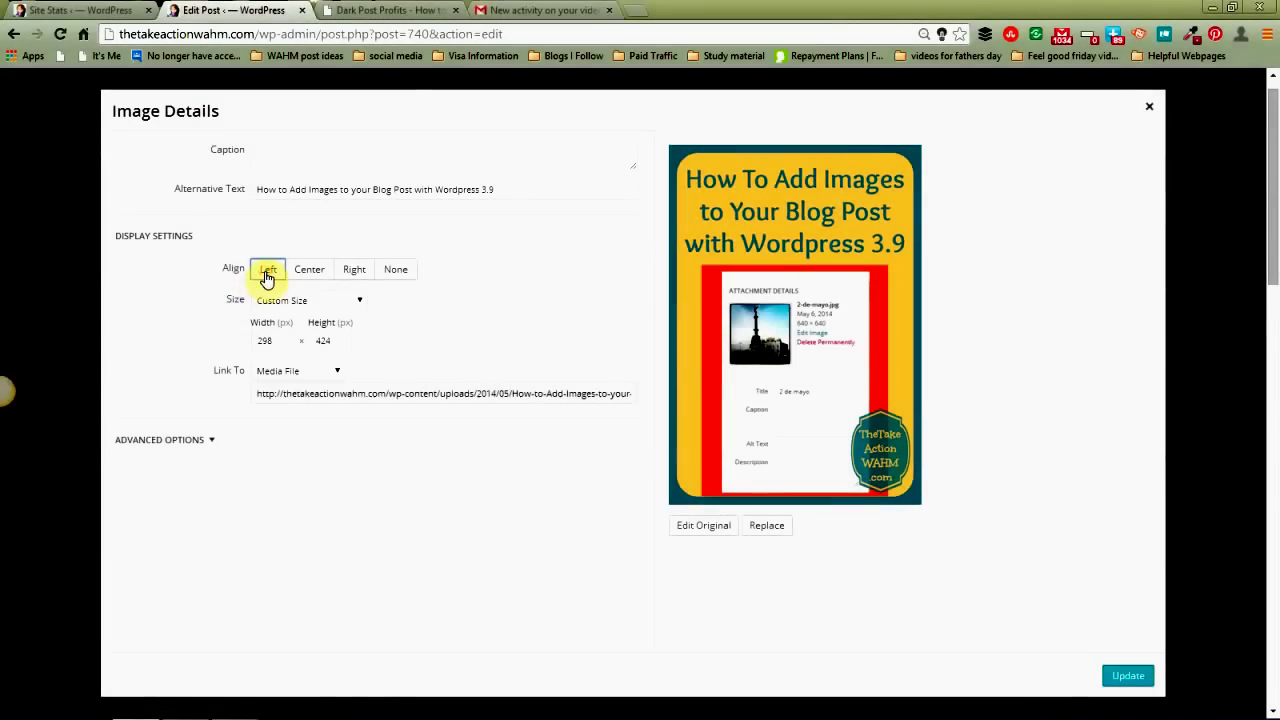
click(1126, 676)
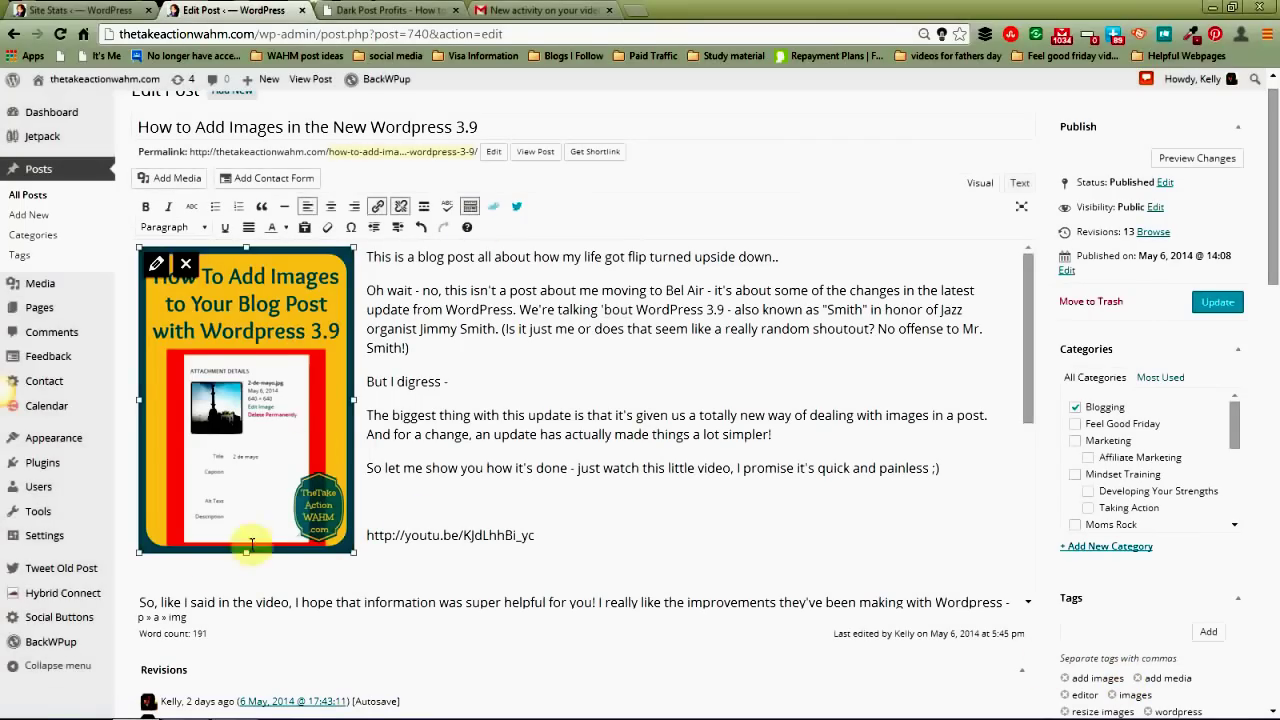
Change the image alignment to Right
click(160, 263)
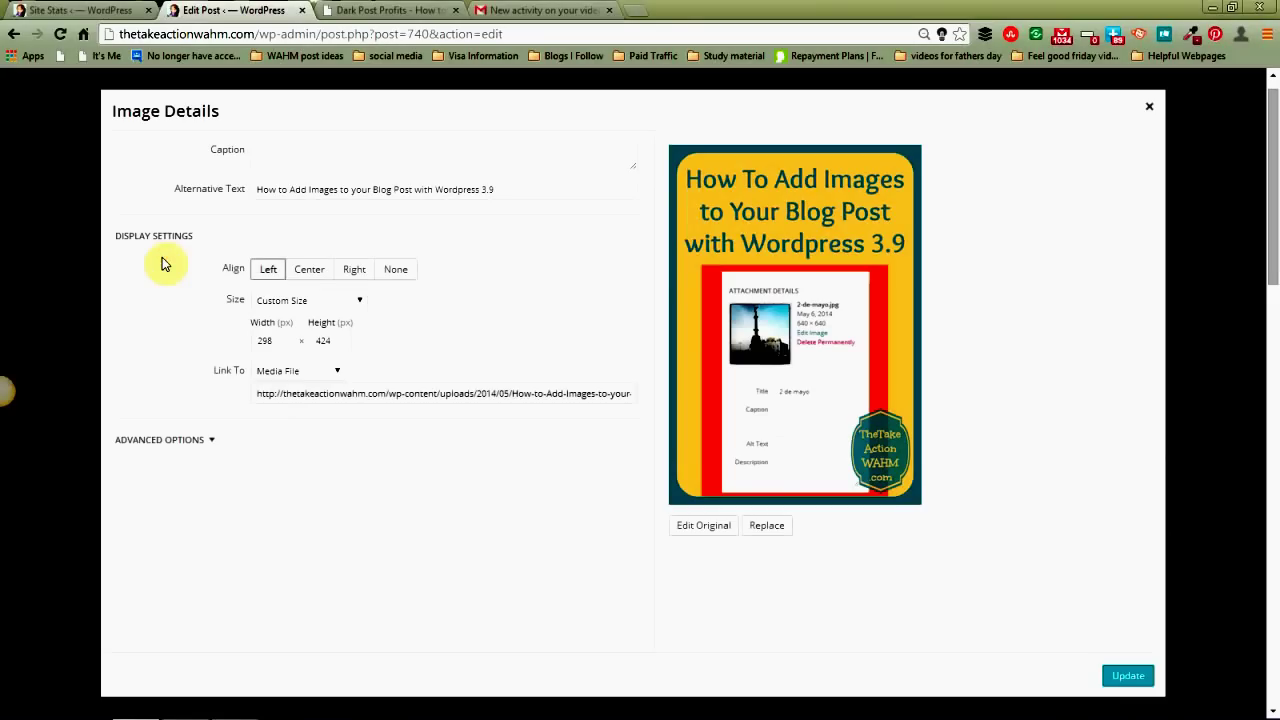
click(354, 271)
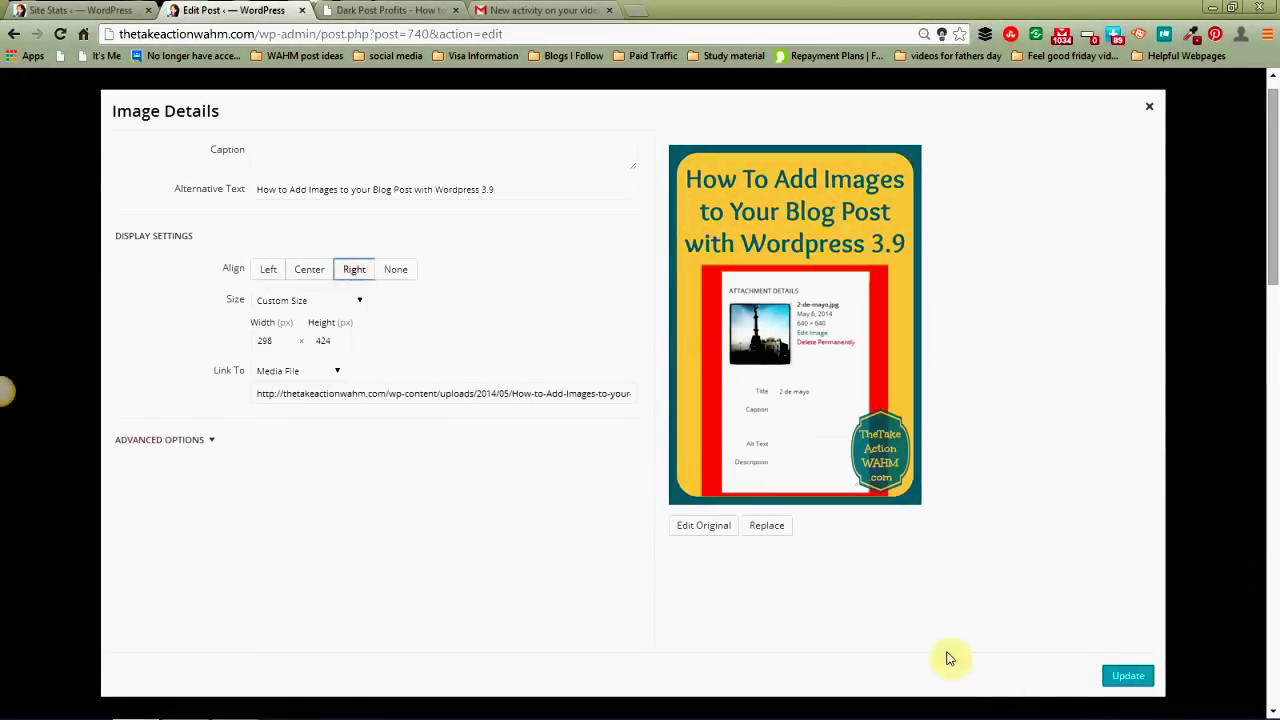
click(1128, 675)
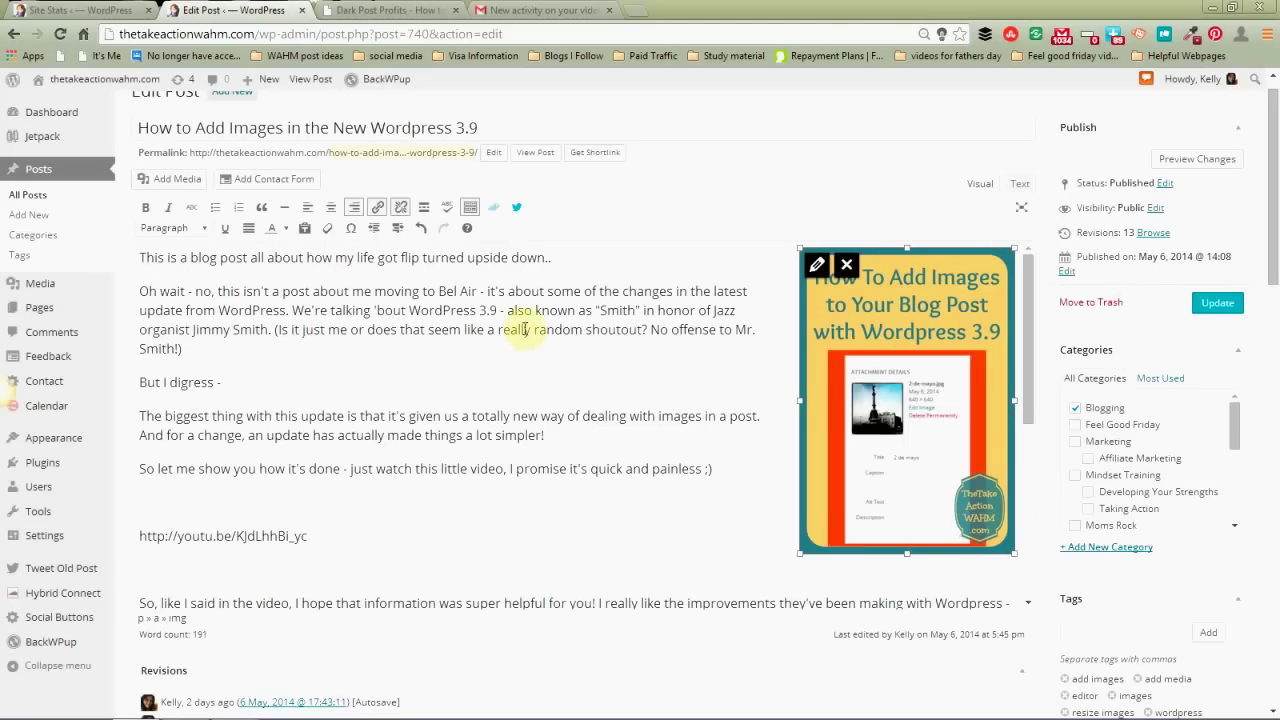
Change the image alignment to Center and scroll the post to check it
click(885, 362)
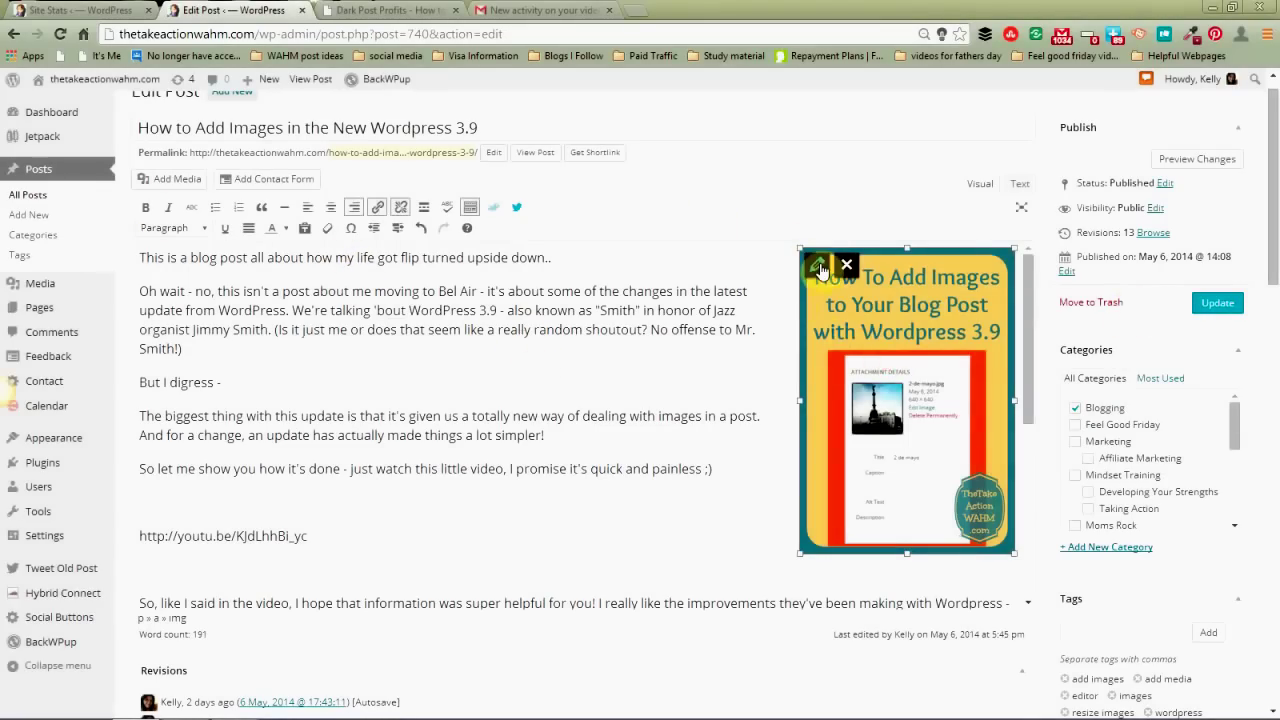
click(817, 265)
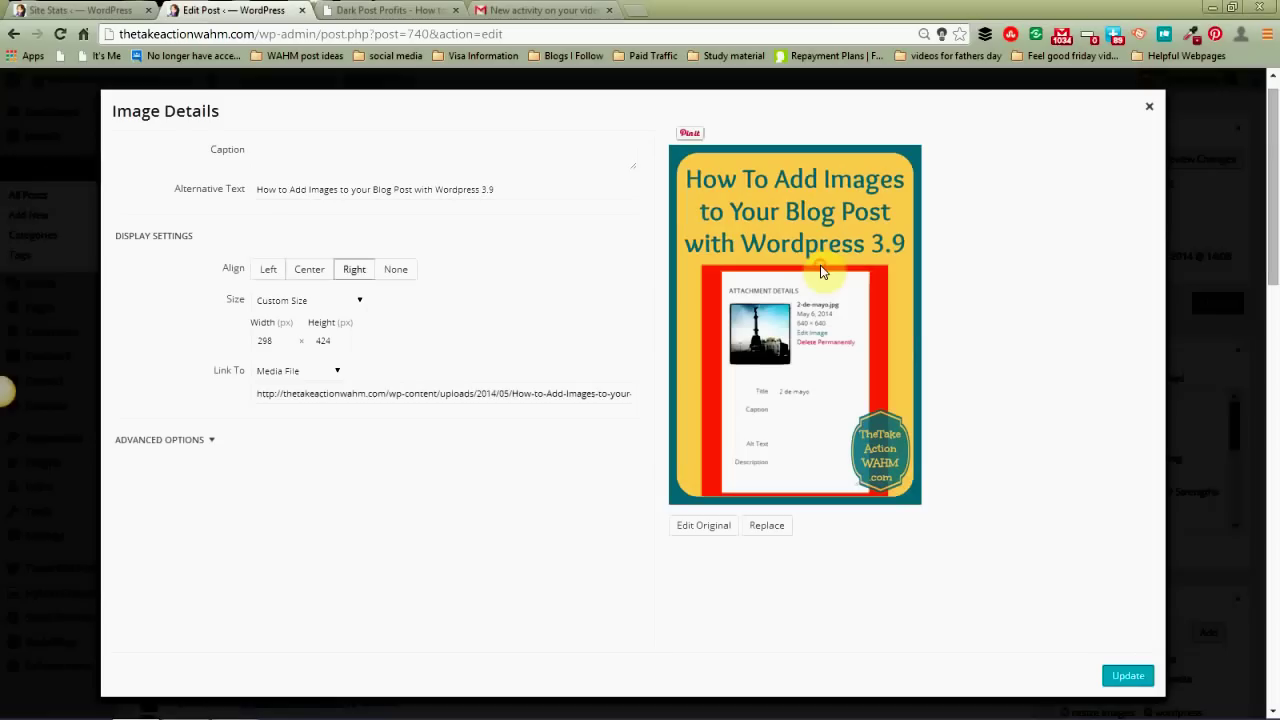
click(312, 272)
click(1124, 678)
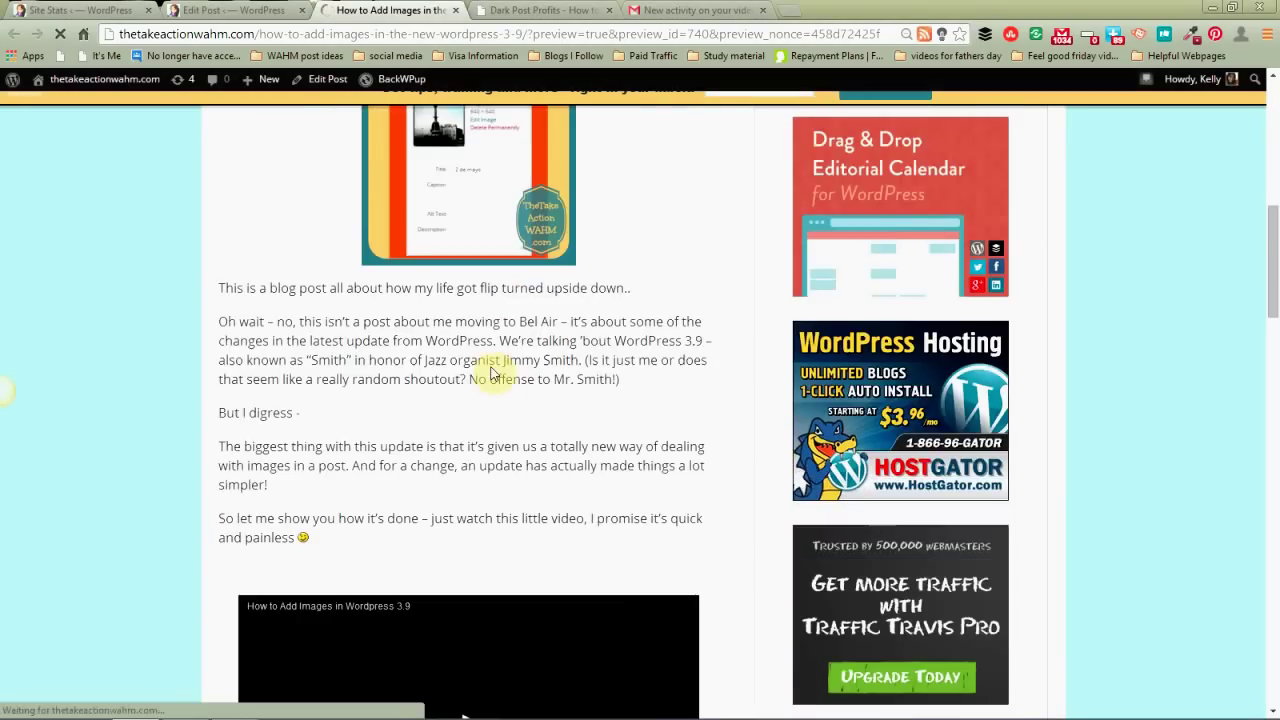
scroll(432, 481, up, 1)
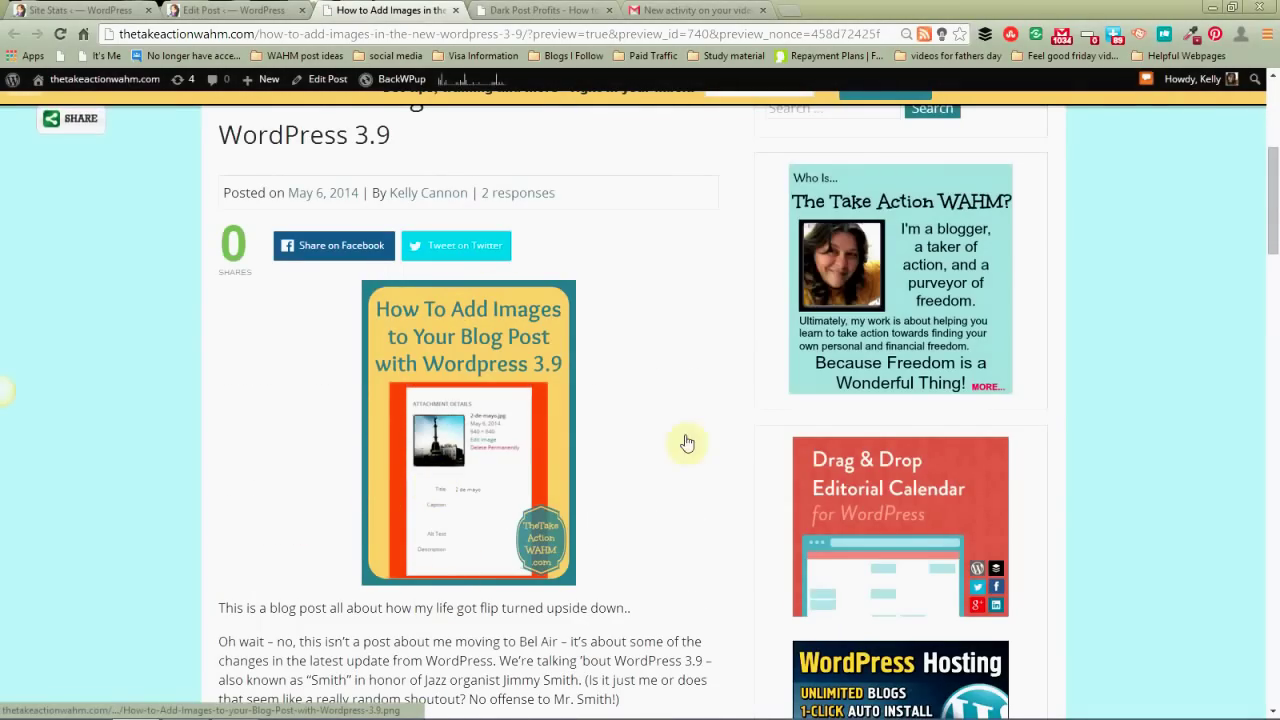
scroll(635, 460, down, 1)
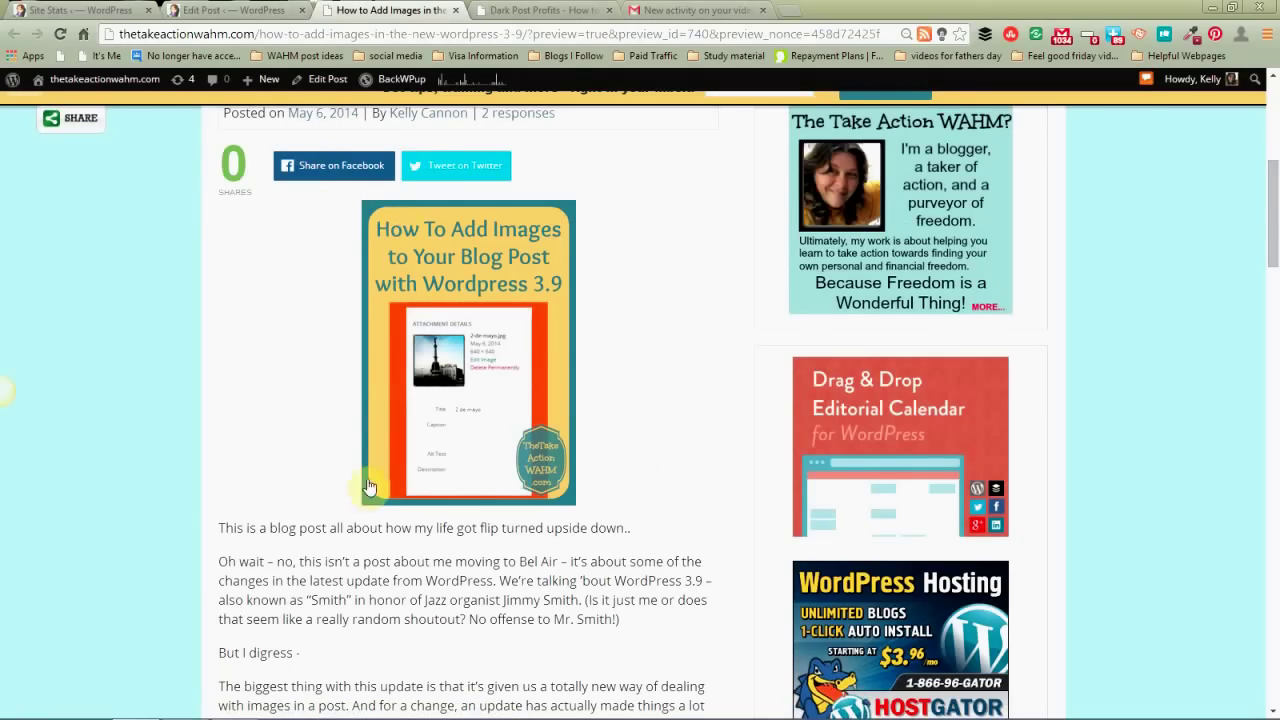
Back in the editor, set the title graphic's alignment to None
click(211, 12)
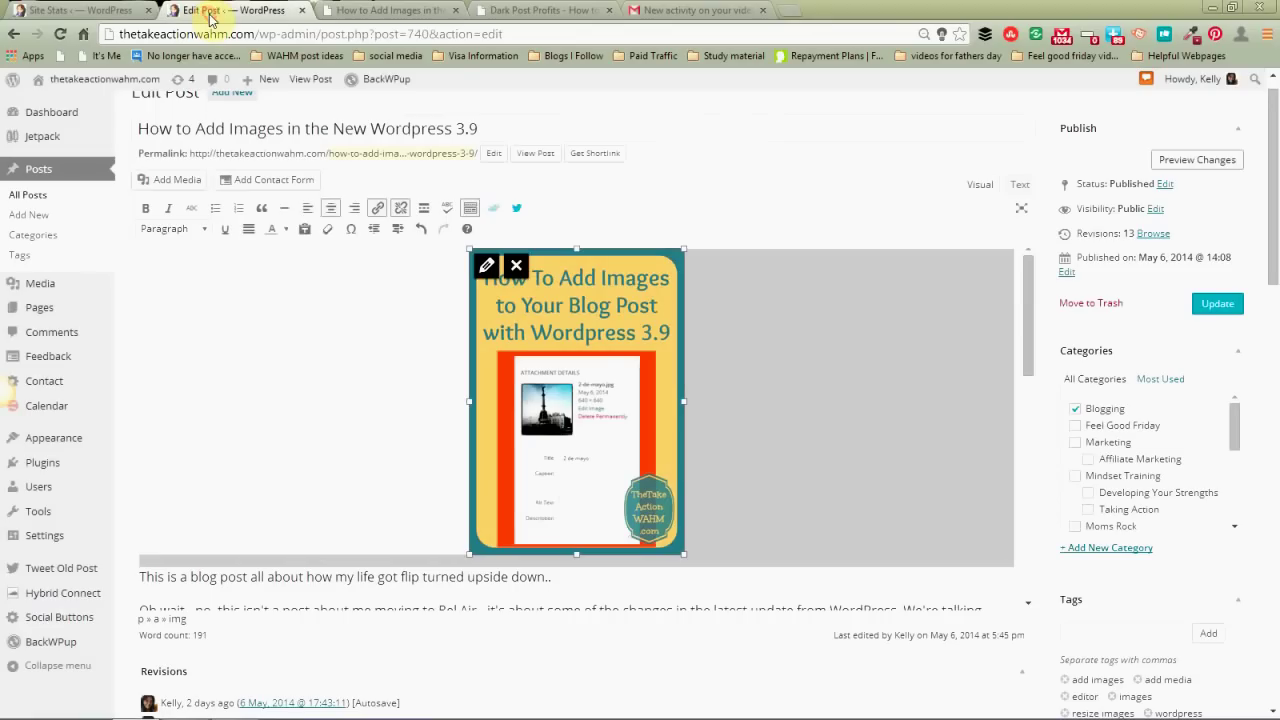
click(486, 267)
click(400, 272)
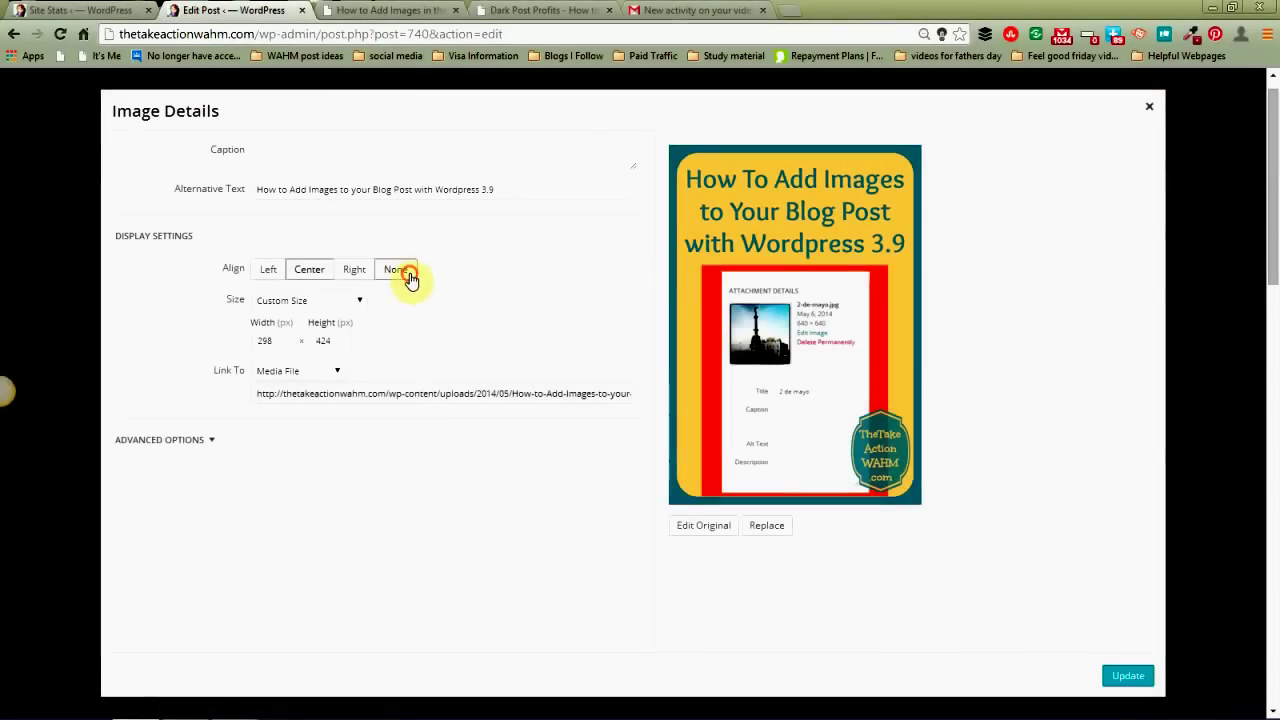
click(1128, 676)
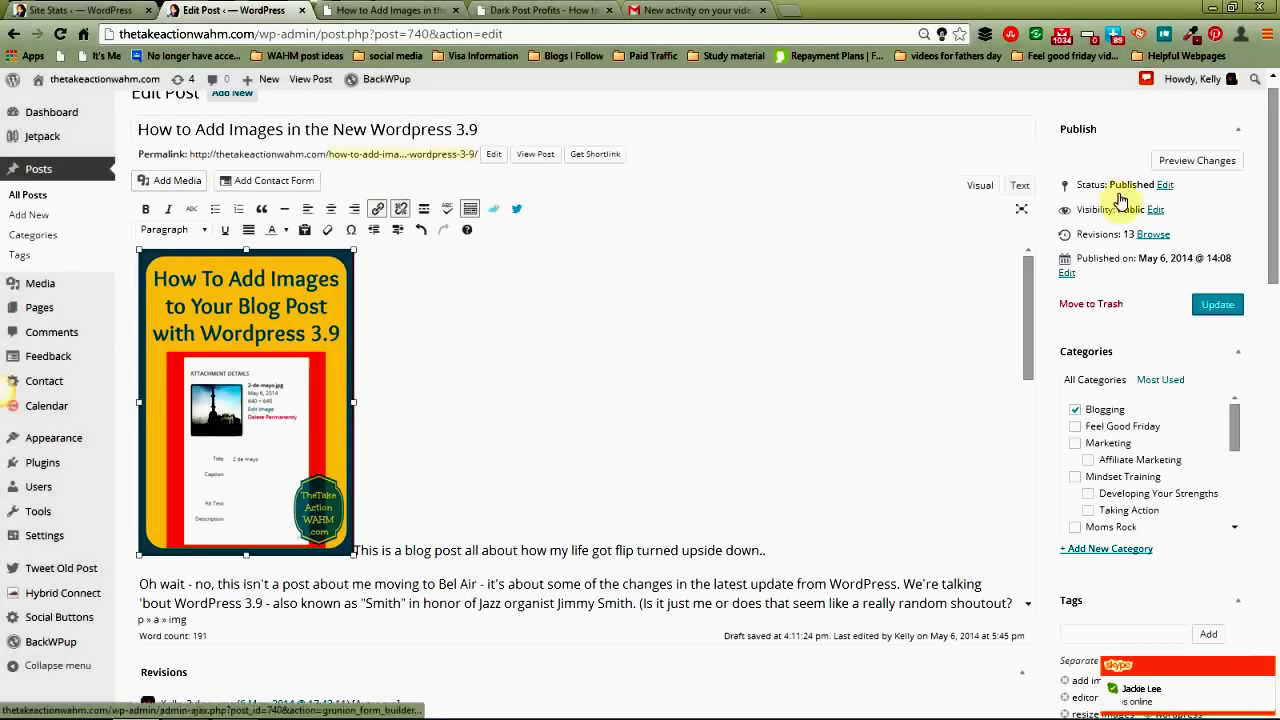
Preview the post to see the unaligned title graphic beside the first sentence
click(1187, 160)
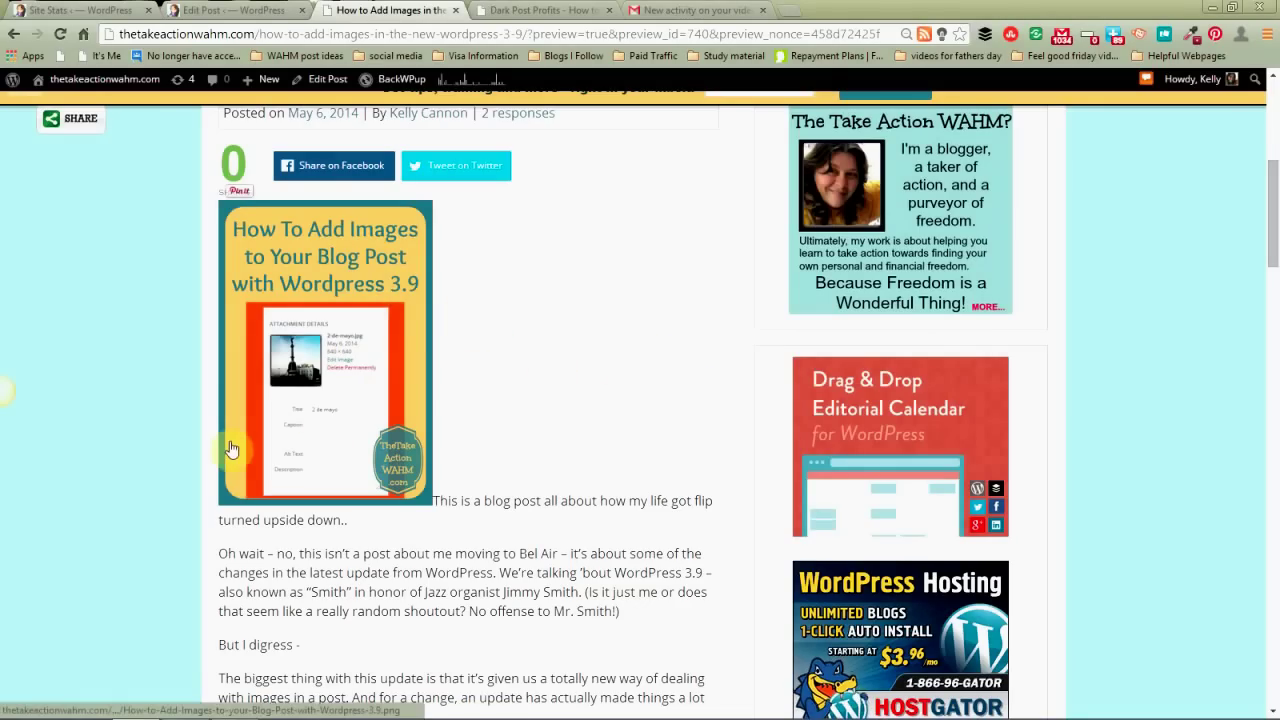
Set the title graphic's alignment to Left and reload the preview tab
click(222, 10)
click(287, 332)
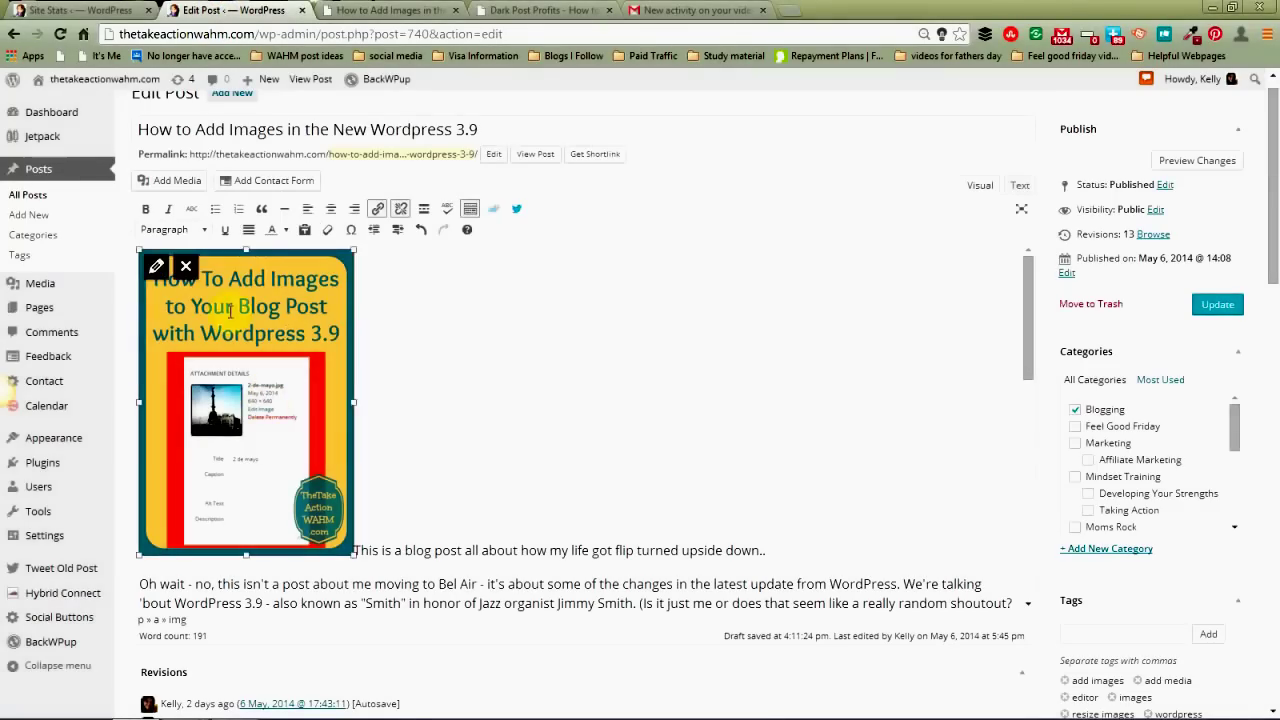
click(163, 262)
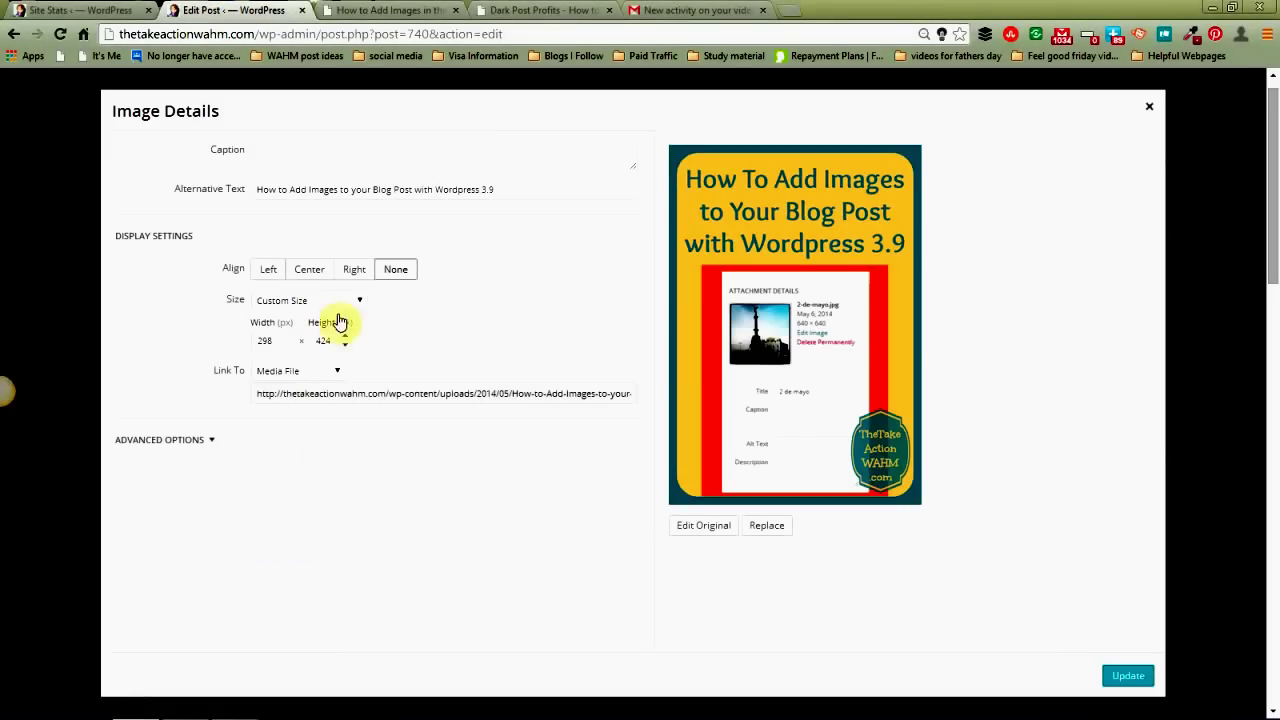
click(357, 271)
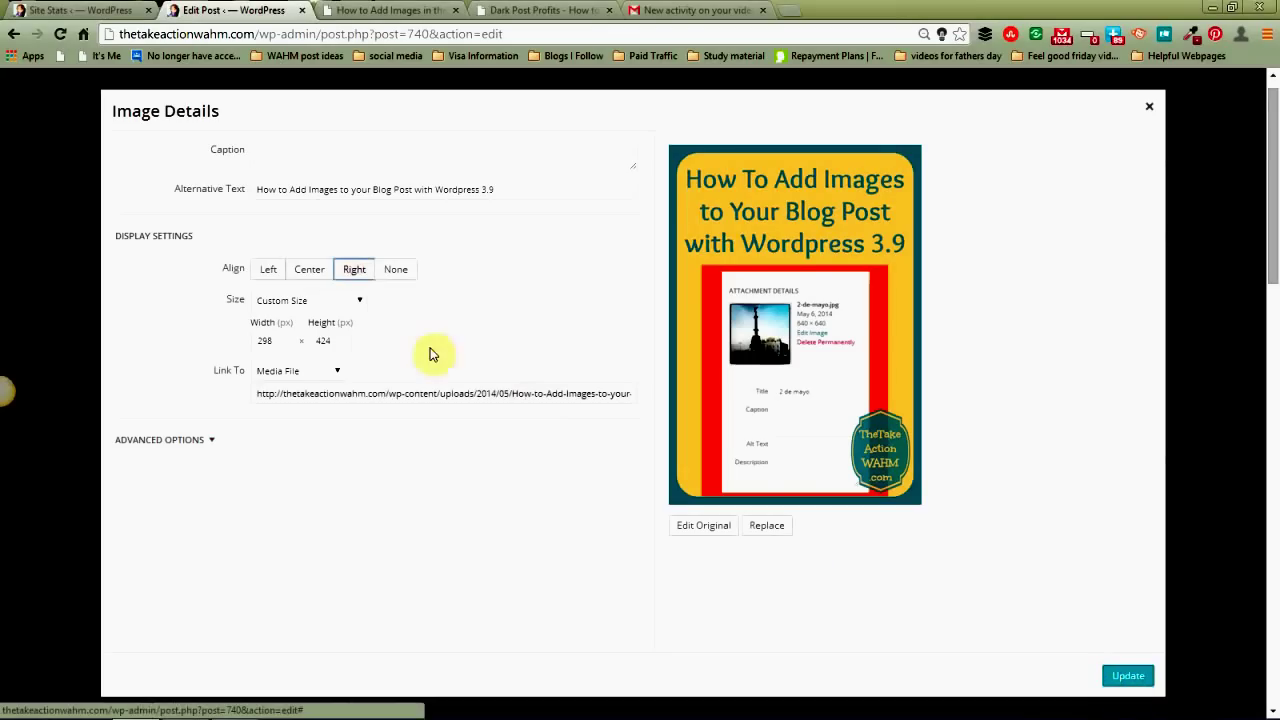
click(258, 270)
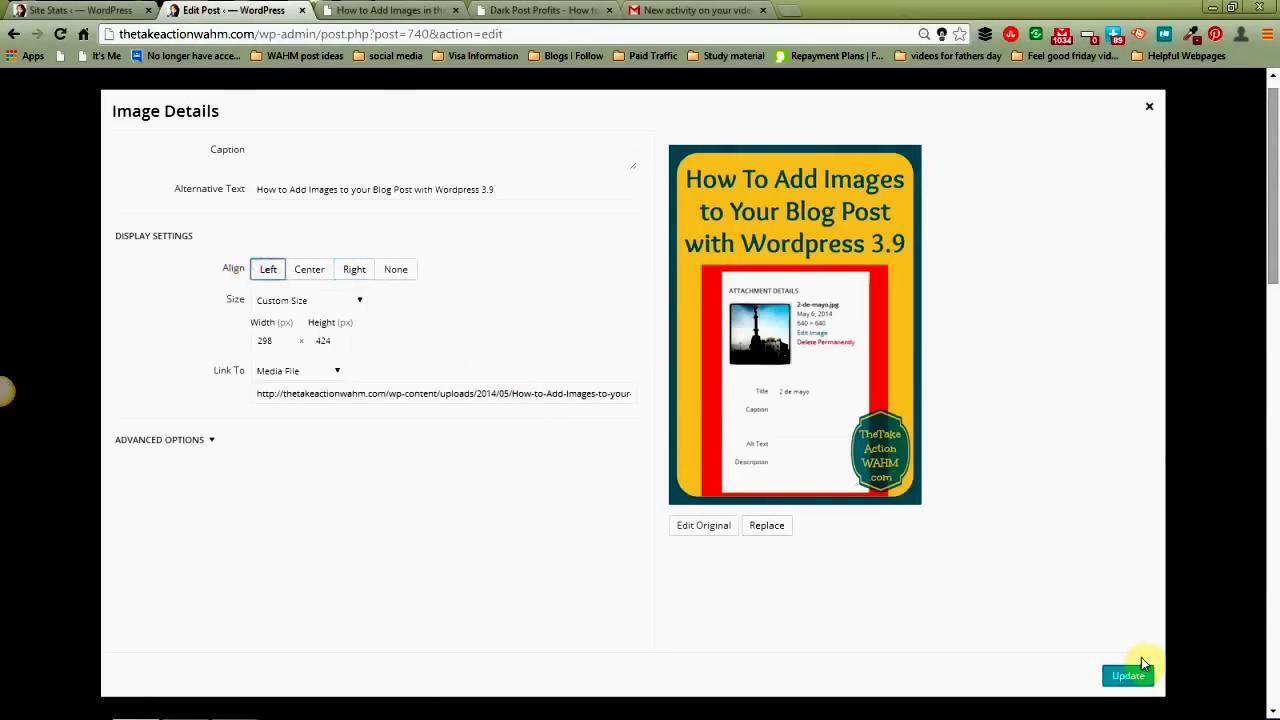
click(1128, 676)
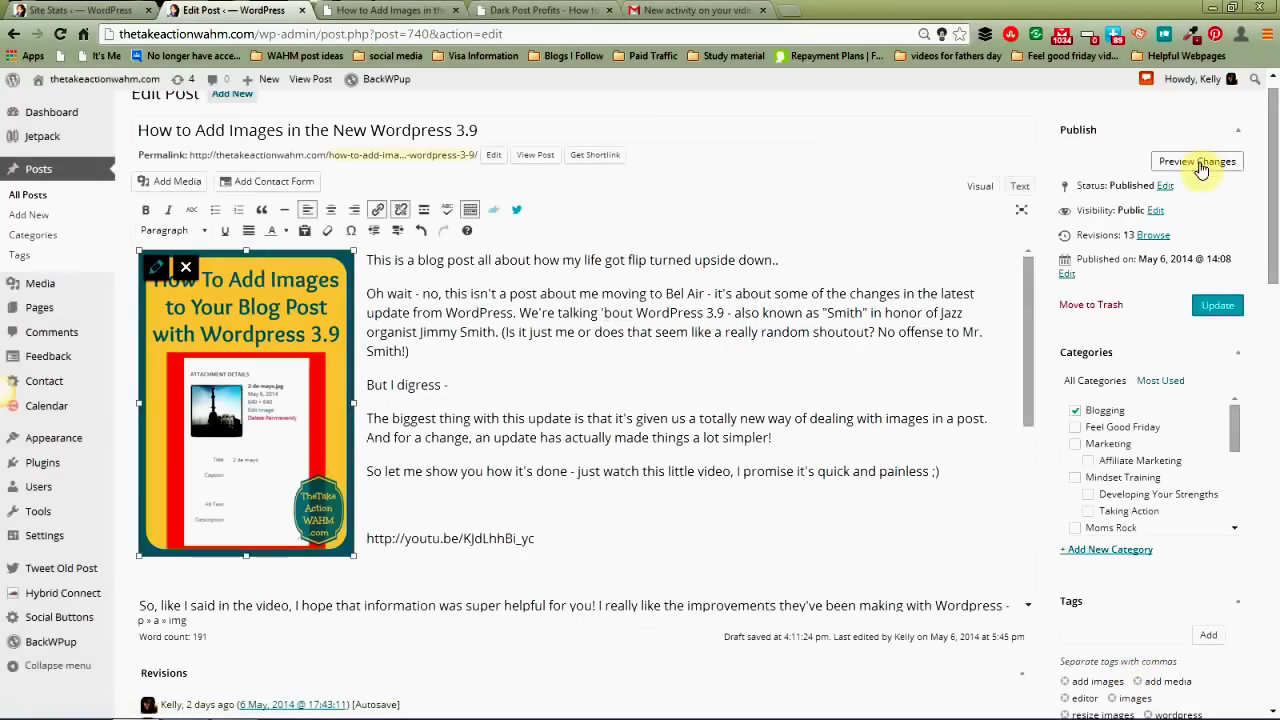
click(347, 9)
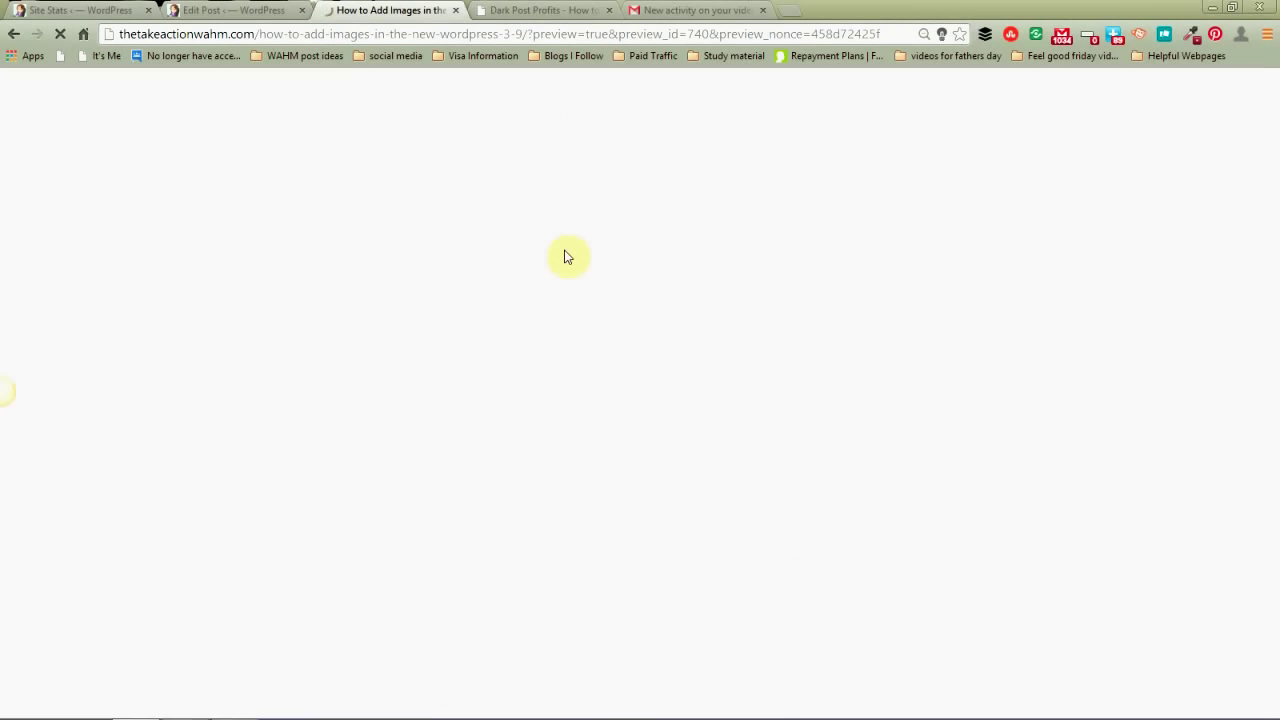
Scroll the preview to see the body text wrapping beside the left-aligned graphic
scroll(589, 294, down, 5)
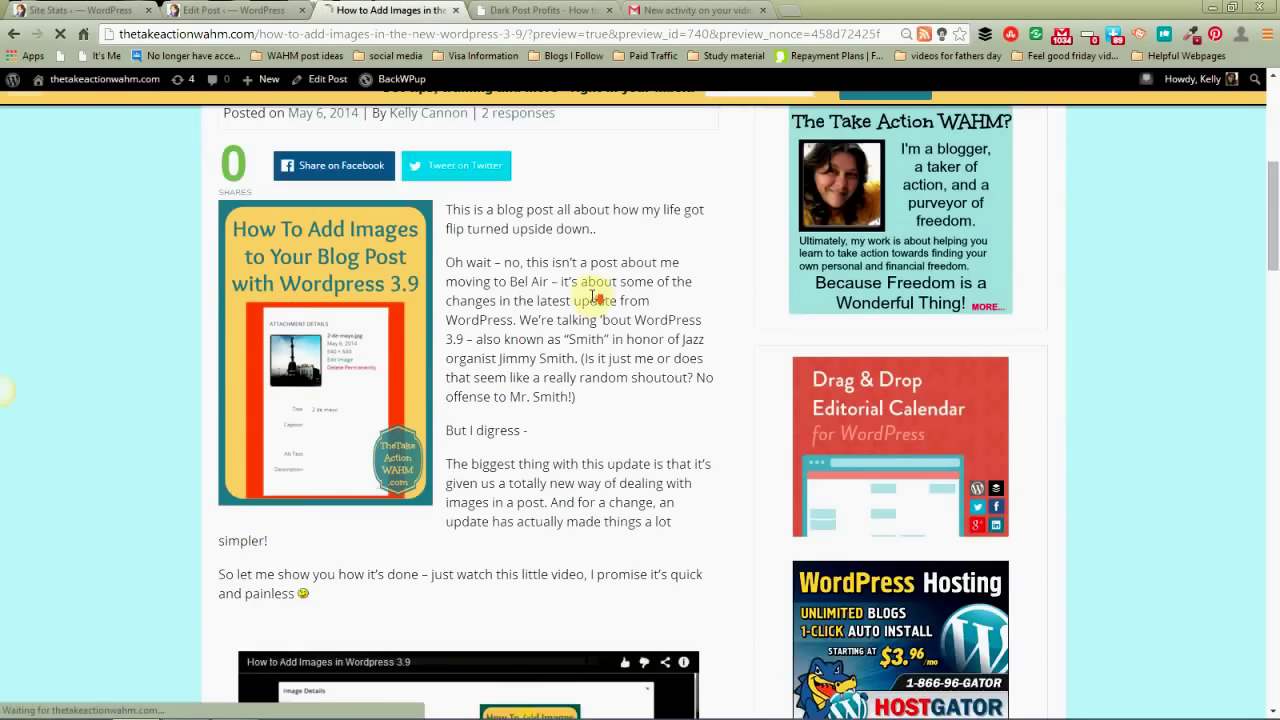
scroll(543, 337, up, 2)
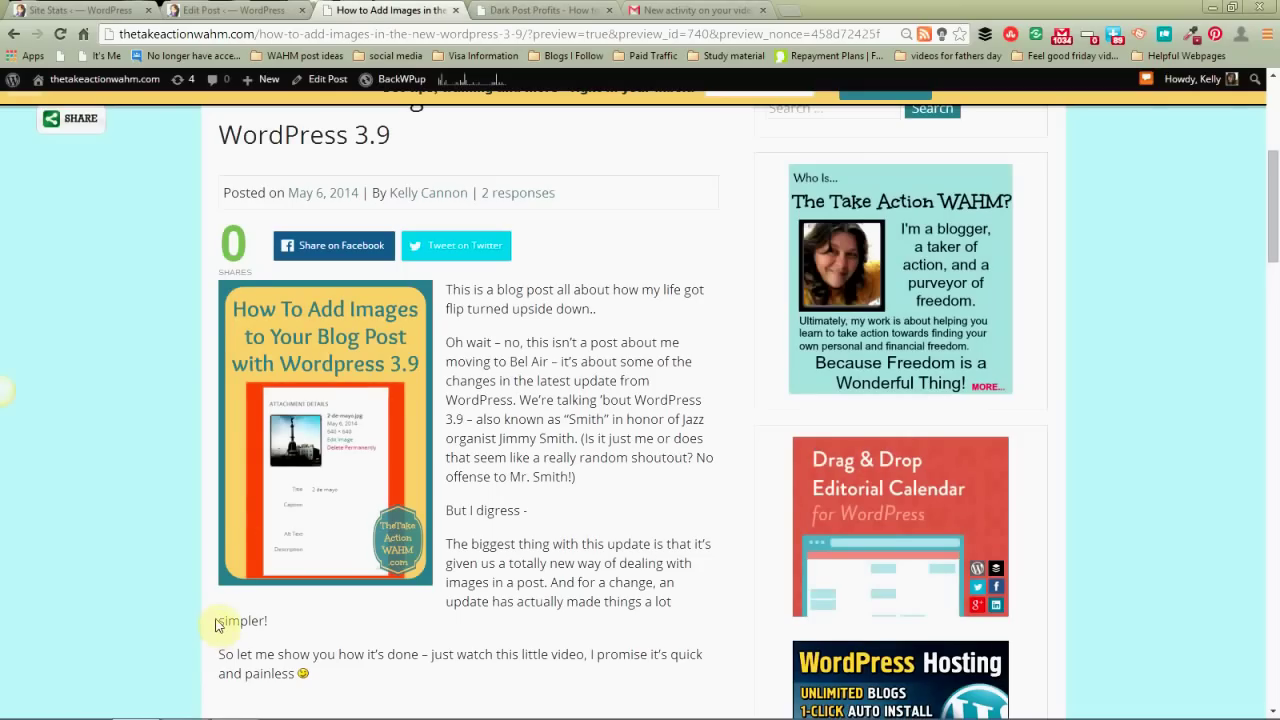
Set the title graphic's alignment to Right in the editor
click(205, 10)
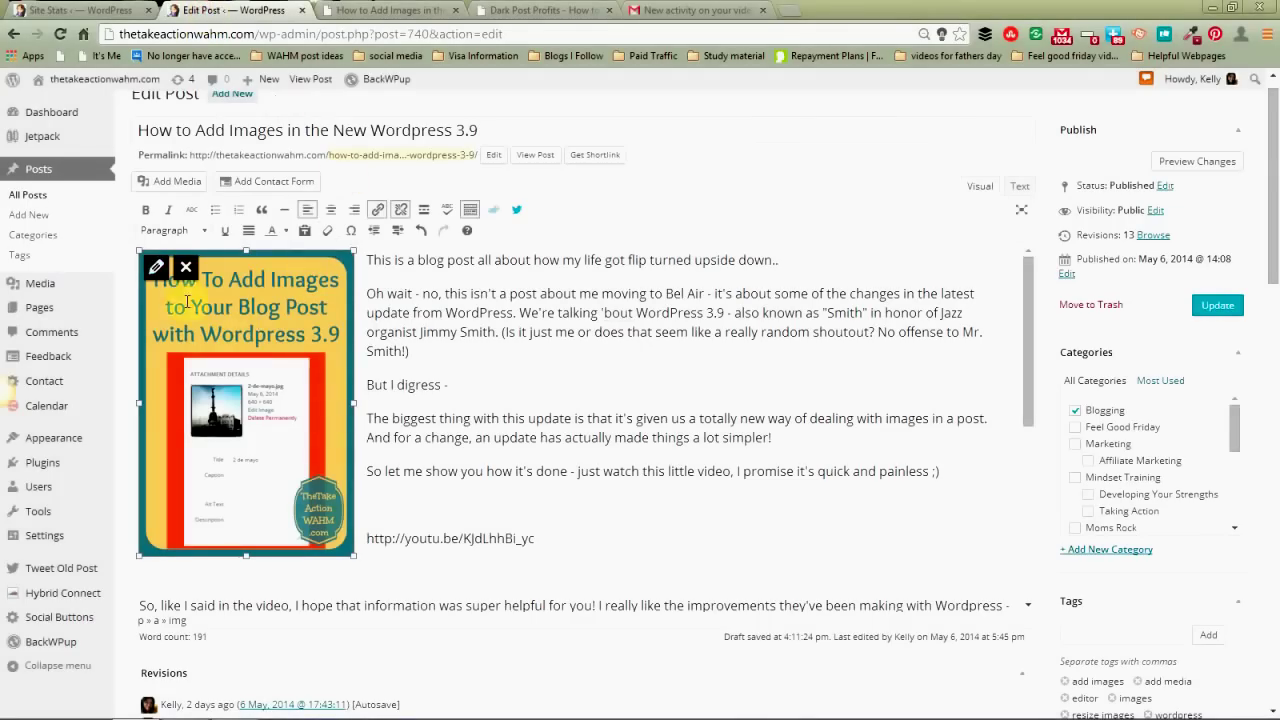
click(156, 268)
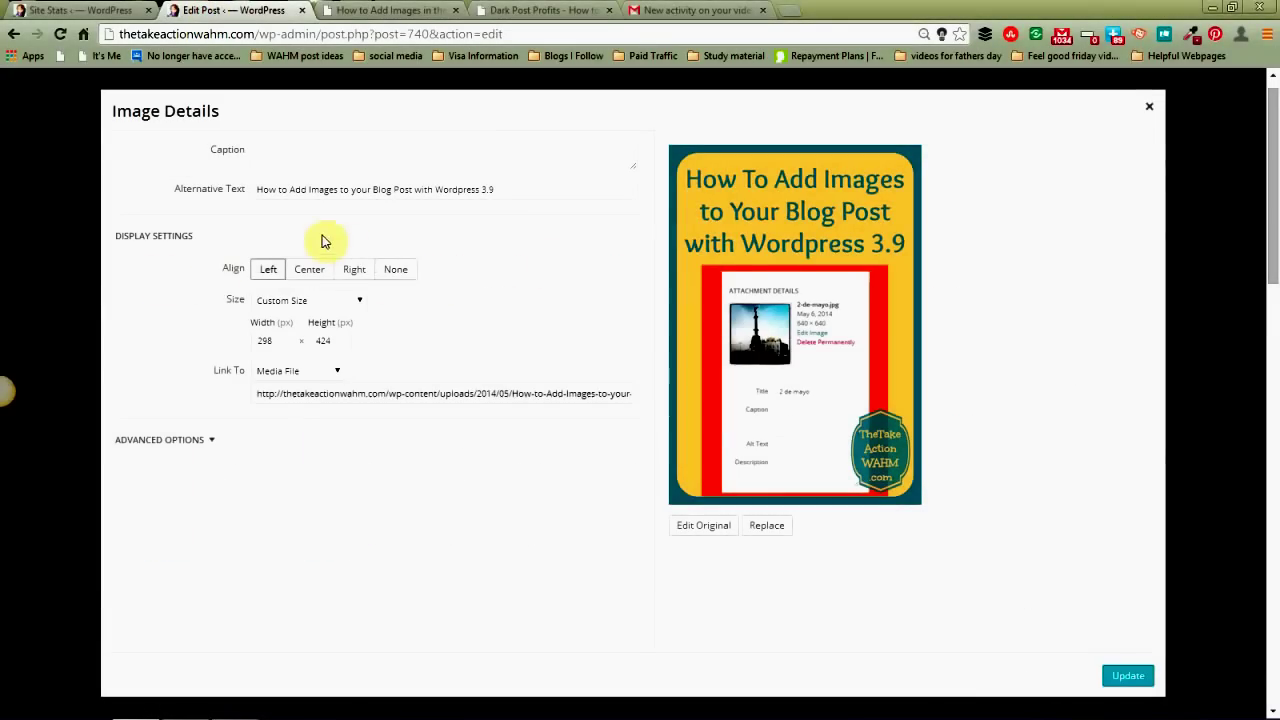
click(355, 269)
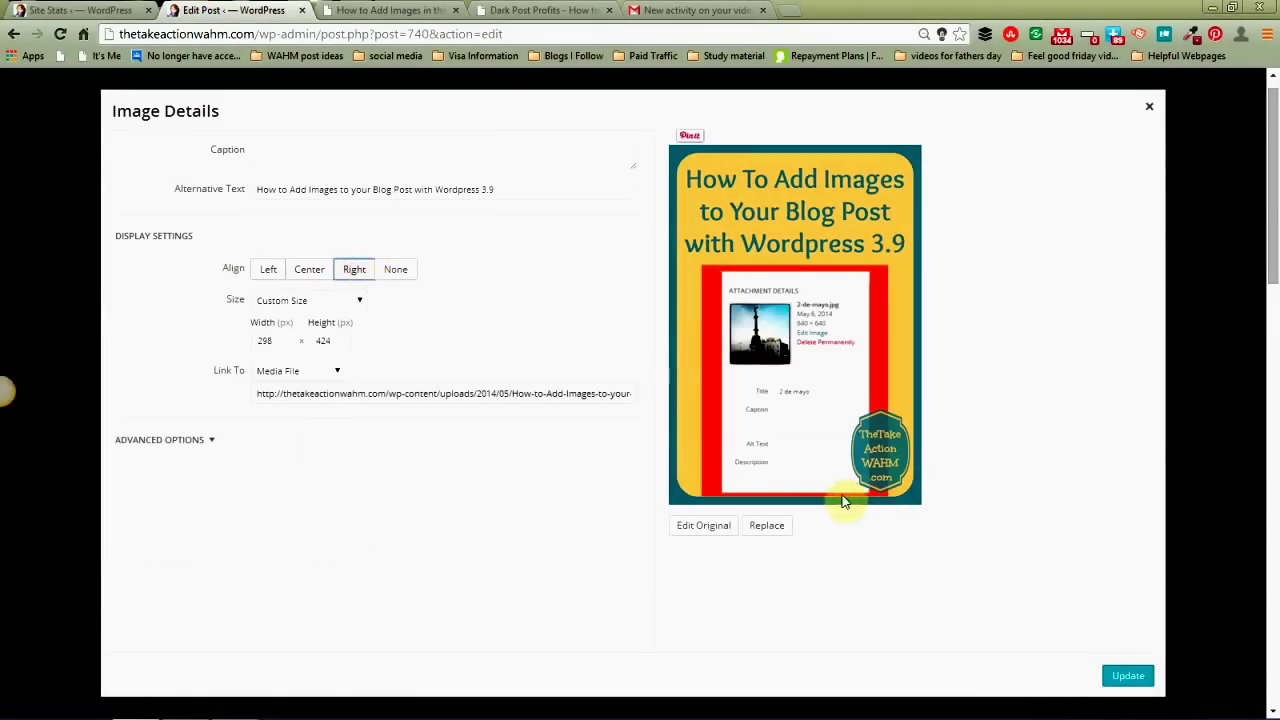
click(1127, 674)
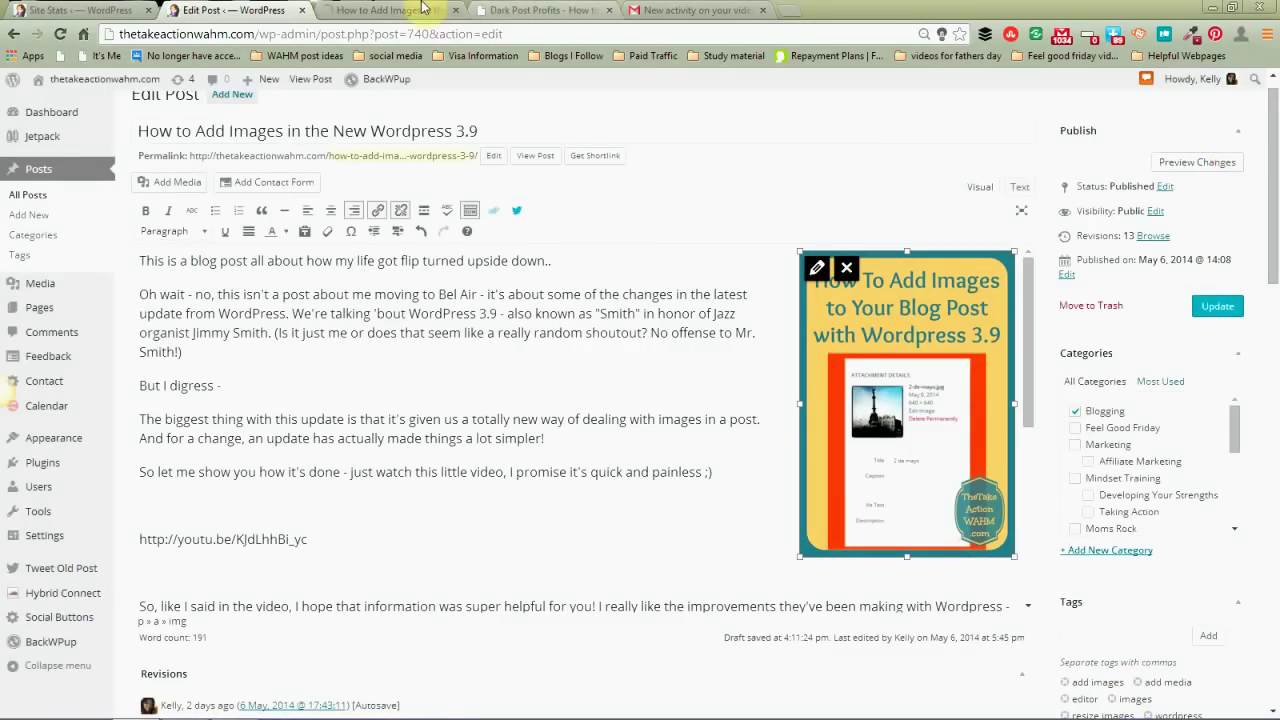
Check the right-aligned image in the preview, then go back to the Edit Post tab
click(422, 8)
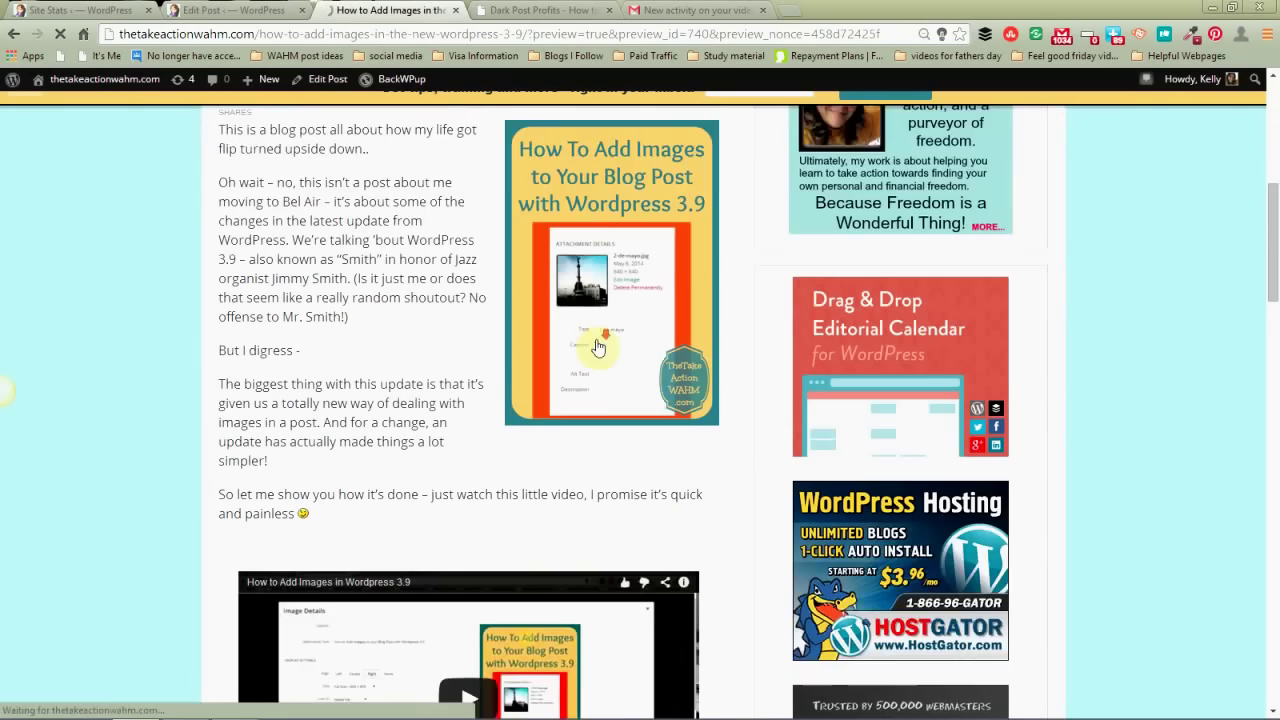
scroll(598, 347, down, 3)
scroll(600, 346, up, 1)
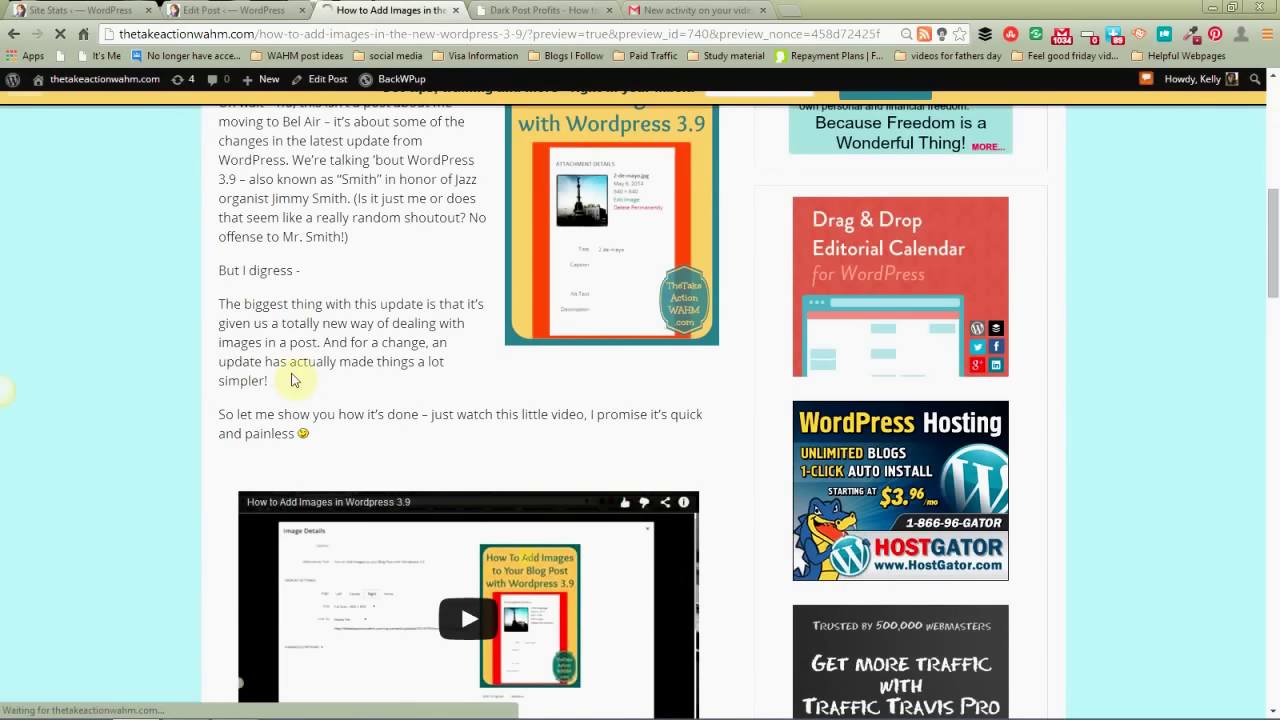
scroll(549, 304, up, 2)
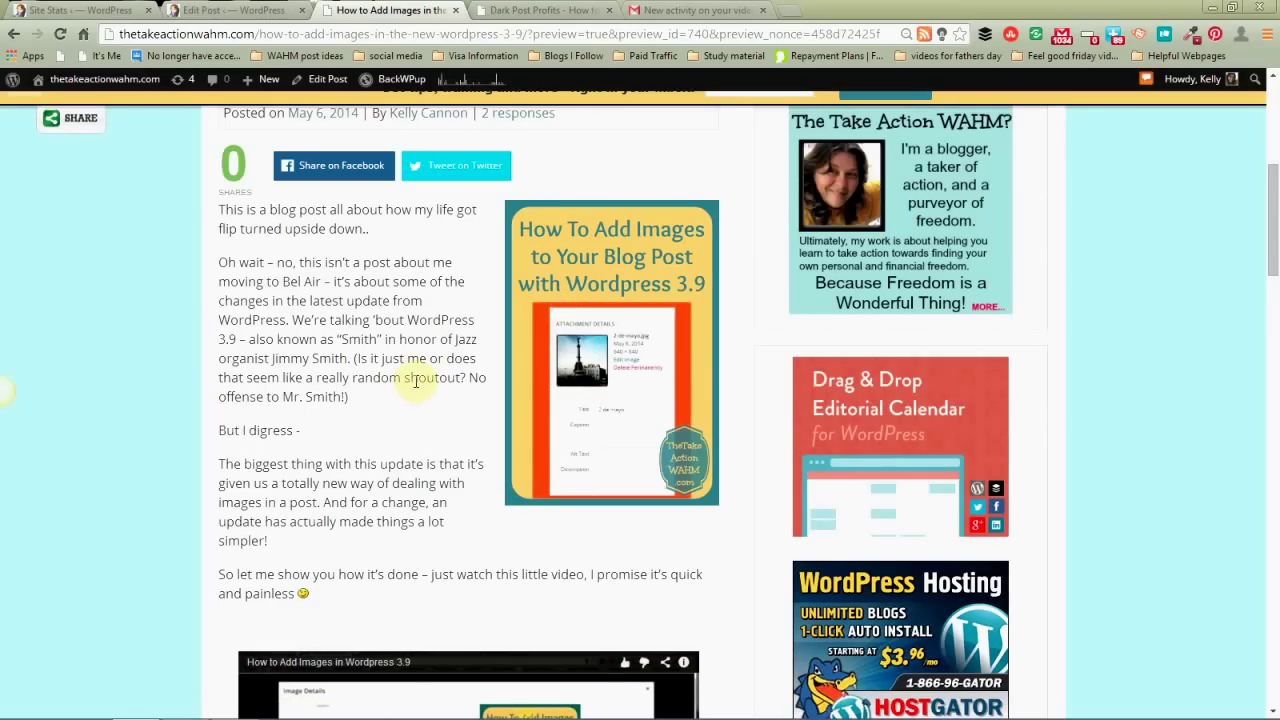
scroll(520, 280, up, 1)
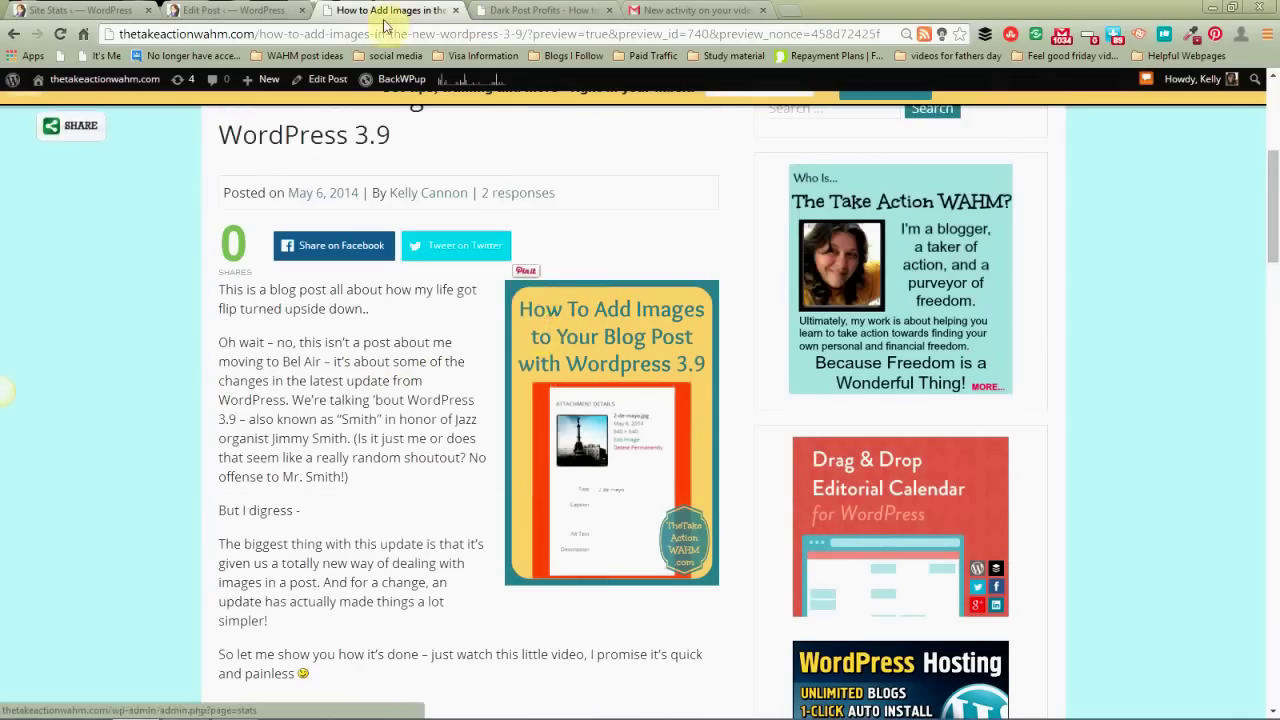
click(232, 10)
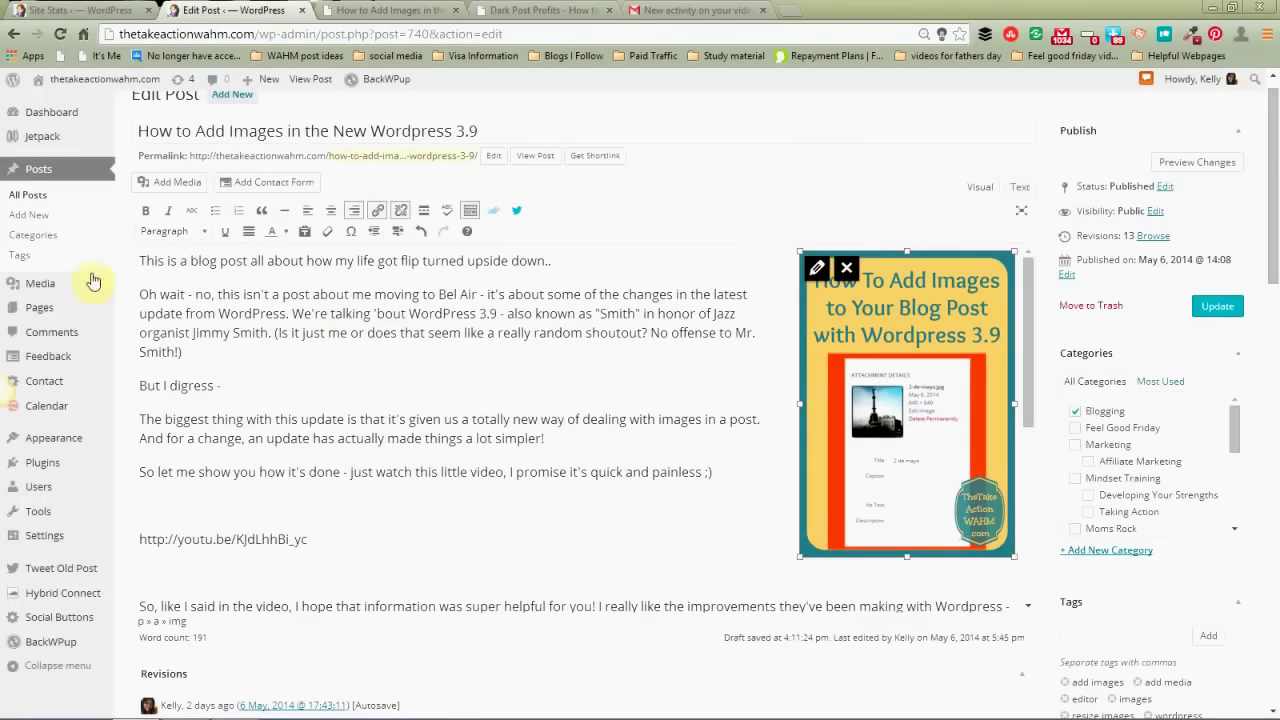
click(165, 184)
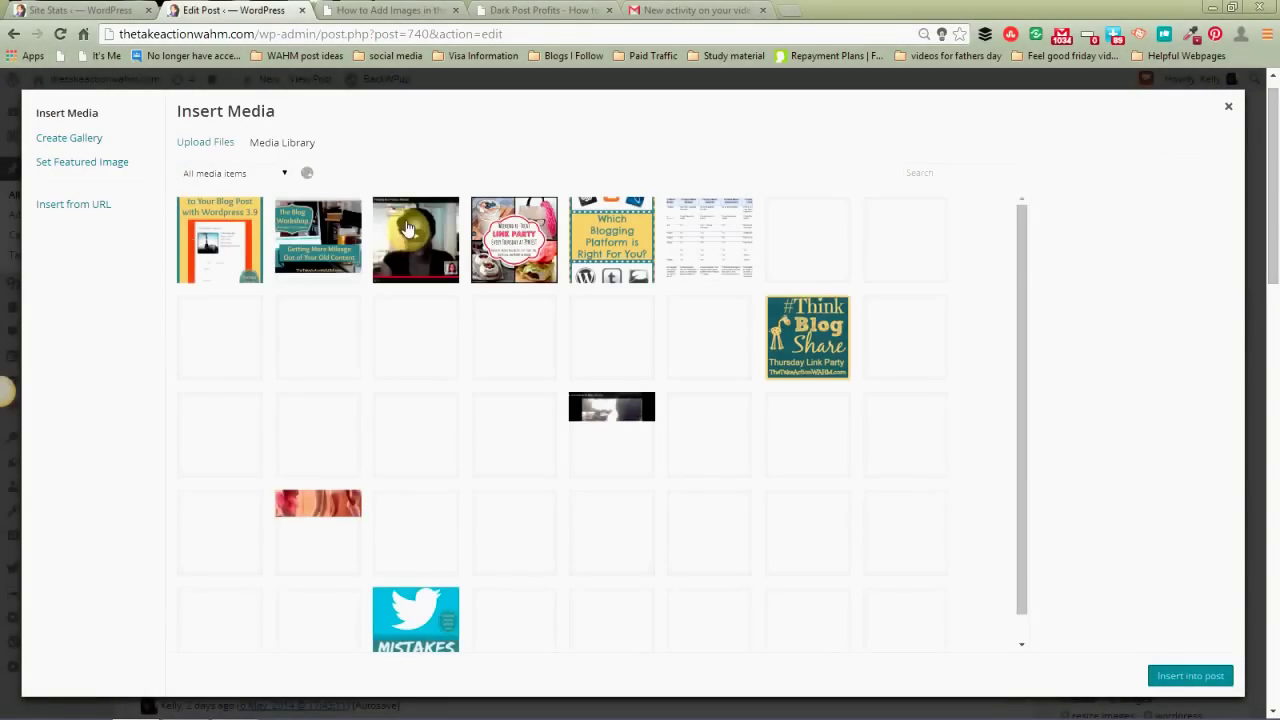
click(414, 242)
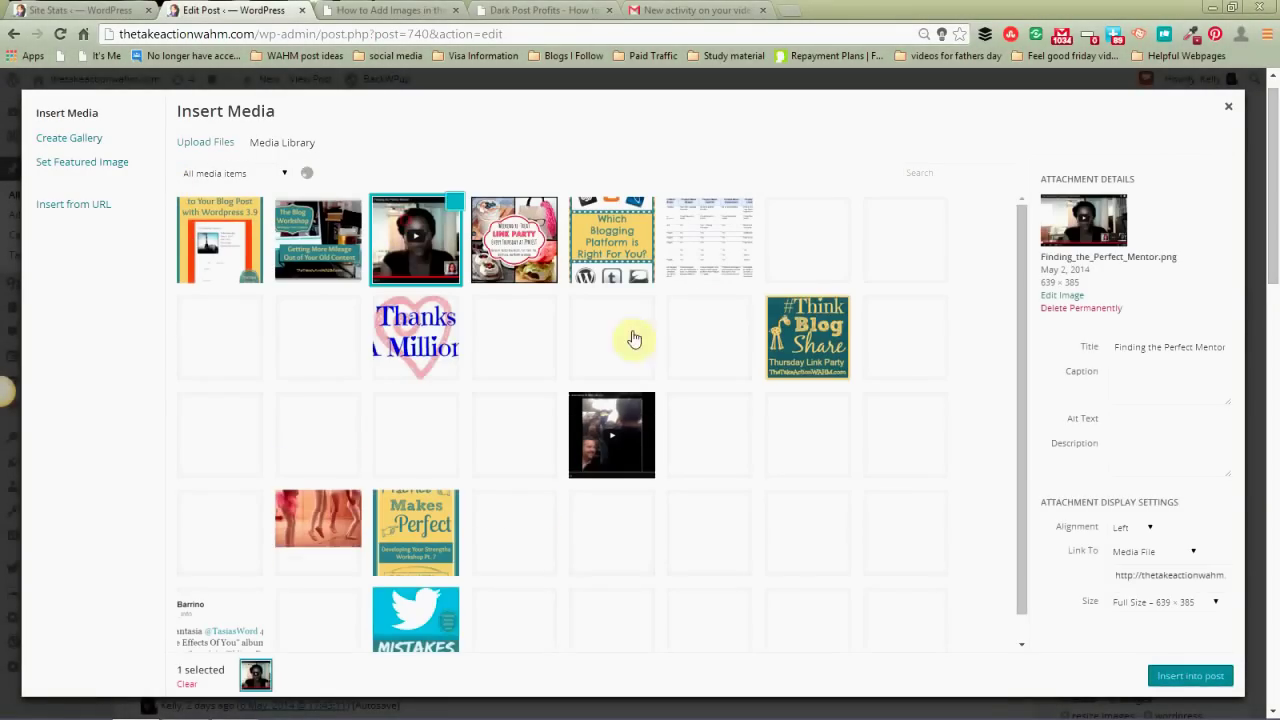
click(1152, 530)
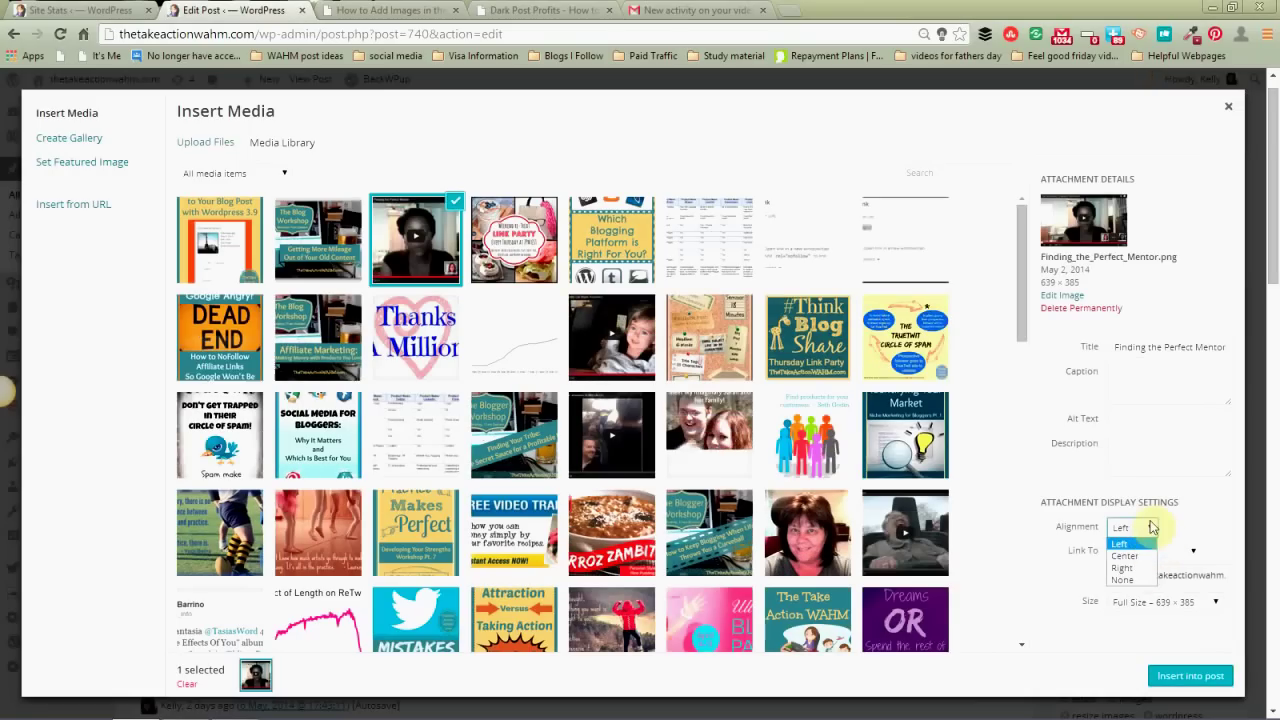
click(1153, 531)
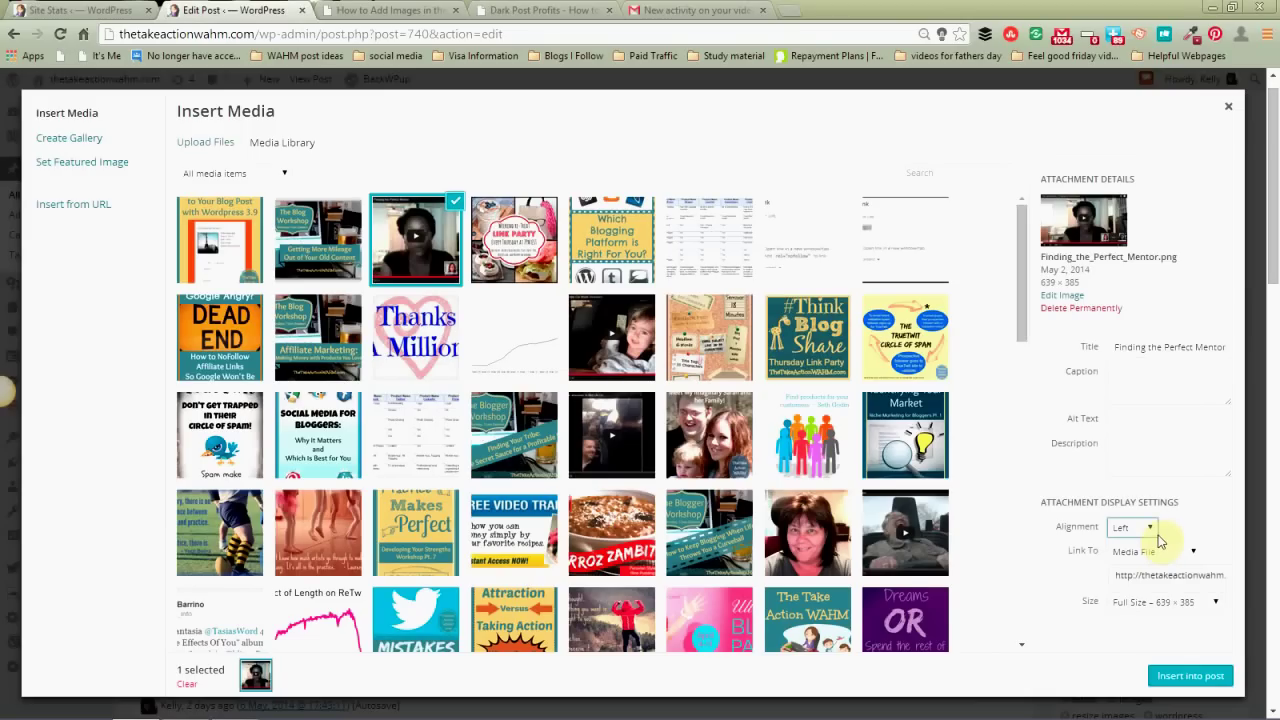
click(1150, 528)
click(1135, 541)
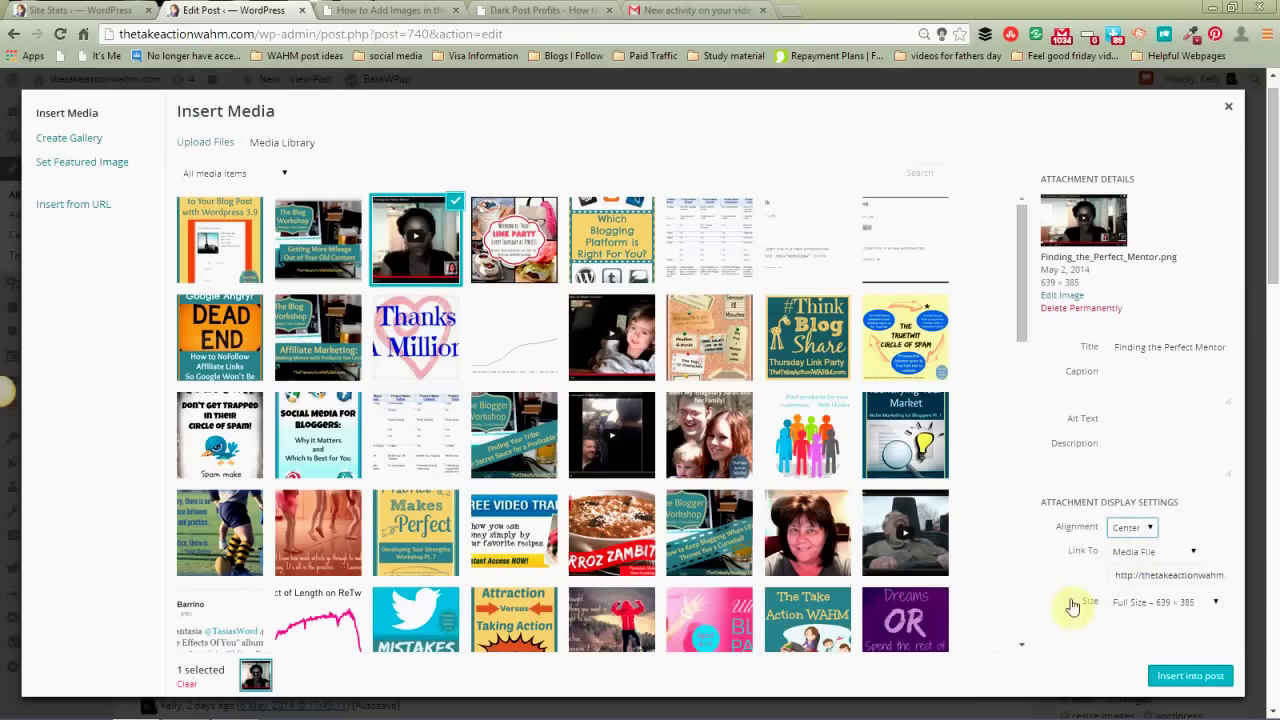
click(1151, 530)
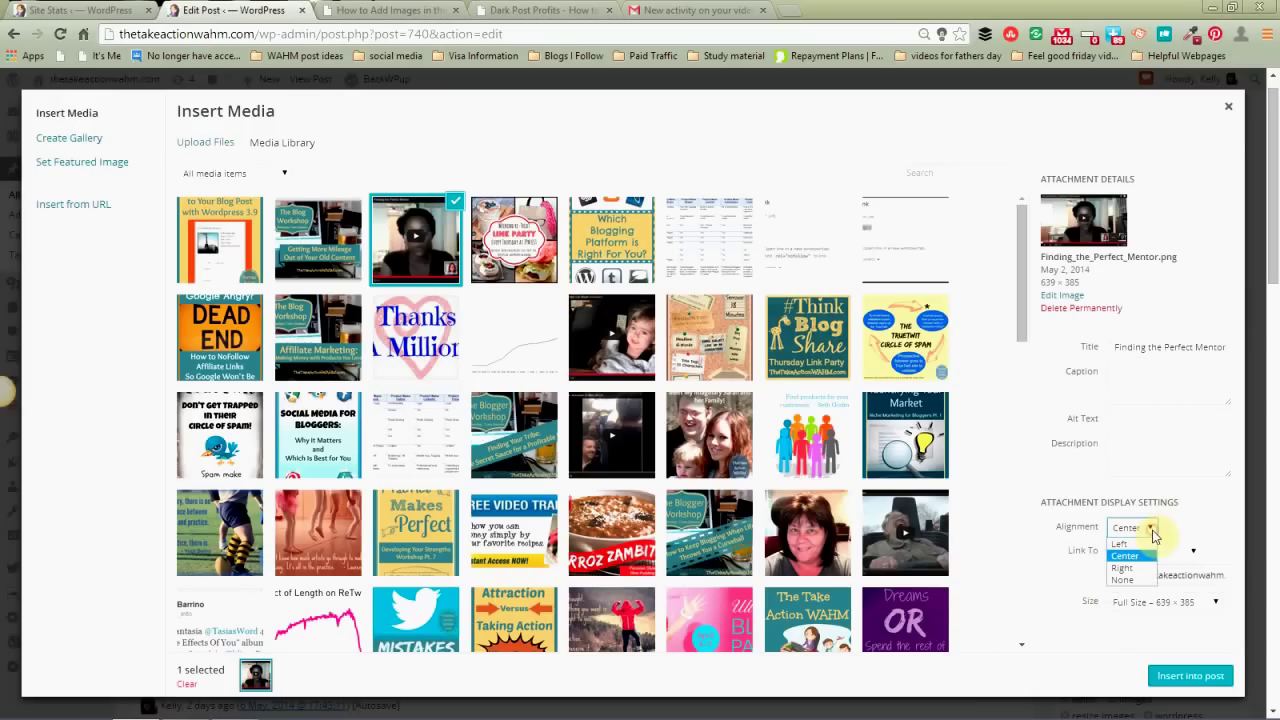
click(1140, 543)
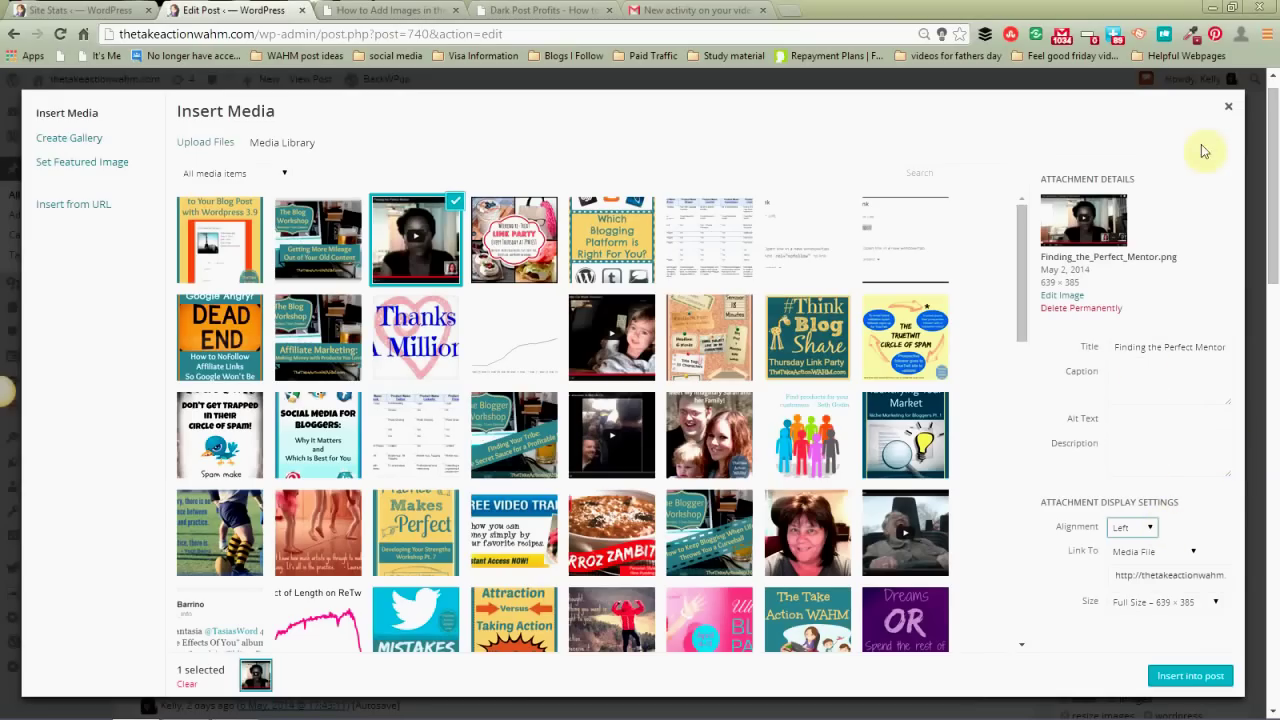
click(1231, 108)
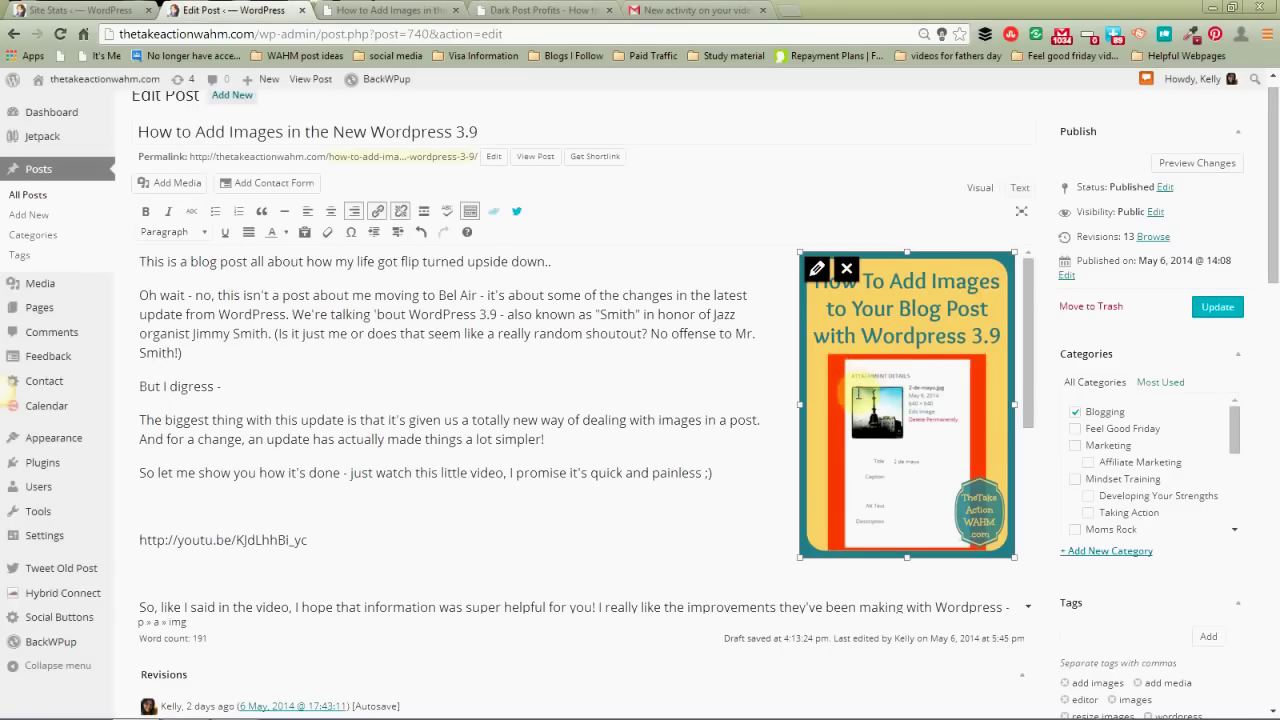
Open Image Details for the title graphic, showing right alignment and 298 × 424 custom size
click(816, 268)
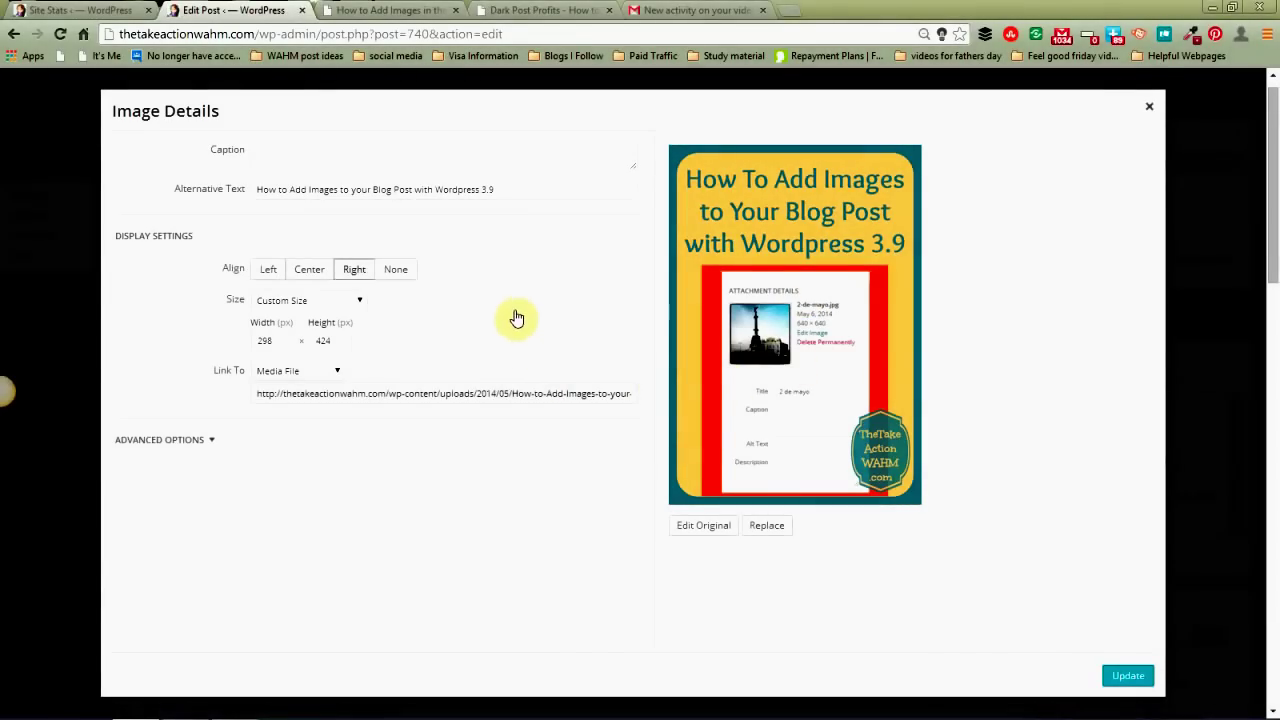
click(1149, 104)
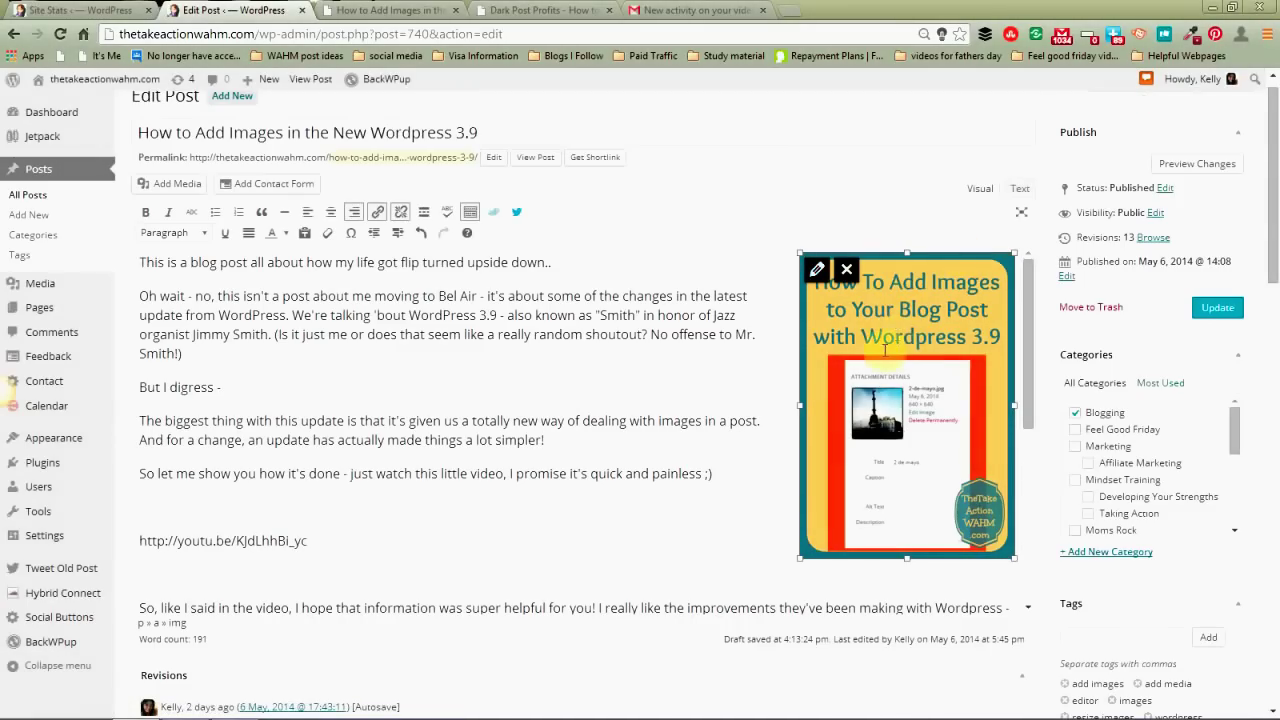
click(656, 420)
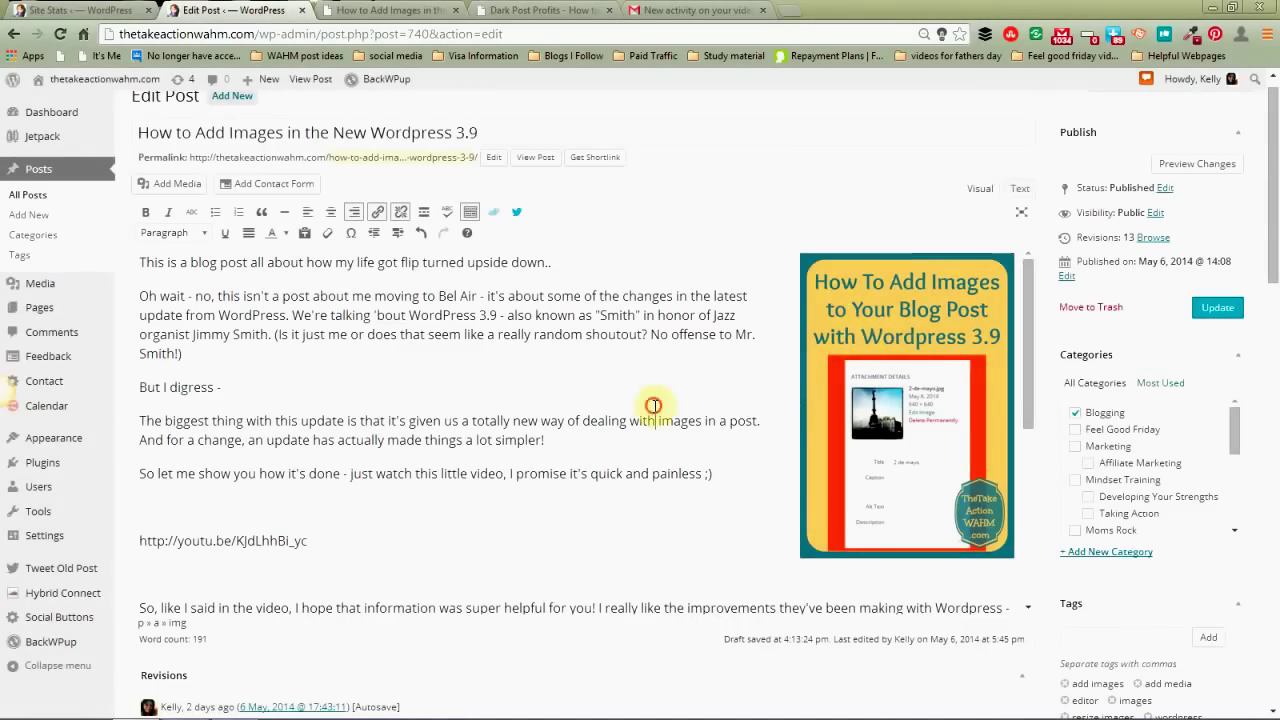
click(950, 372)
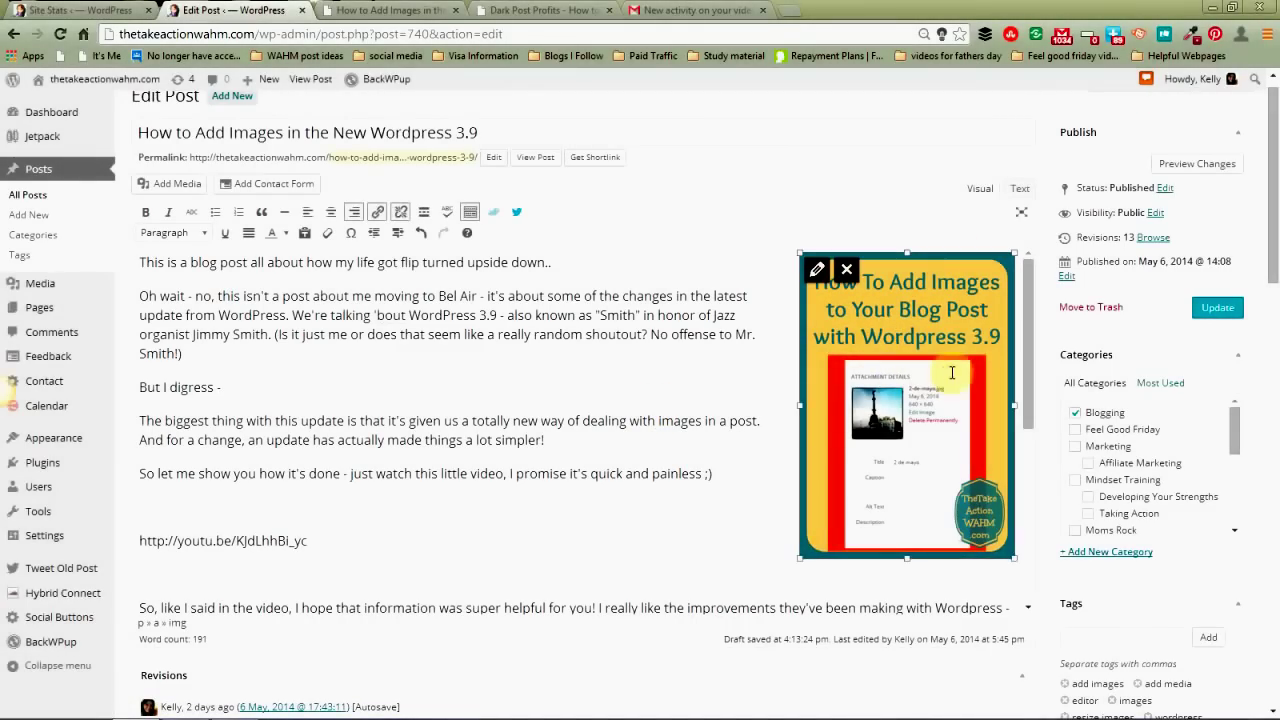
click(704, 373)
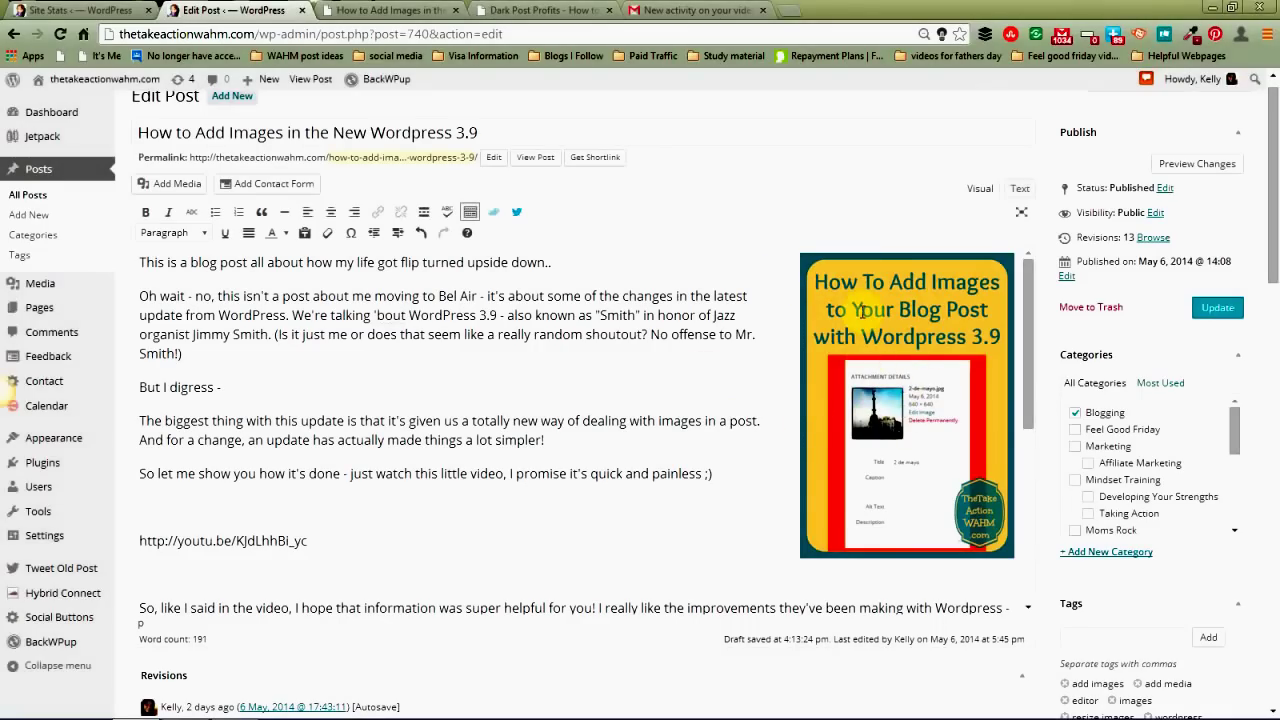
click(941, 376)
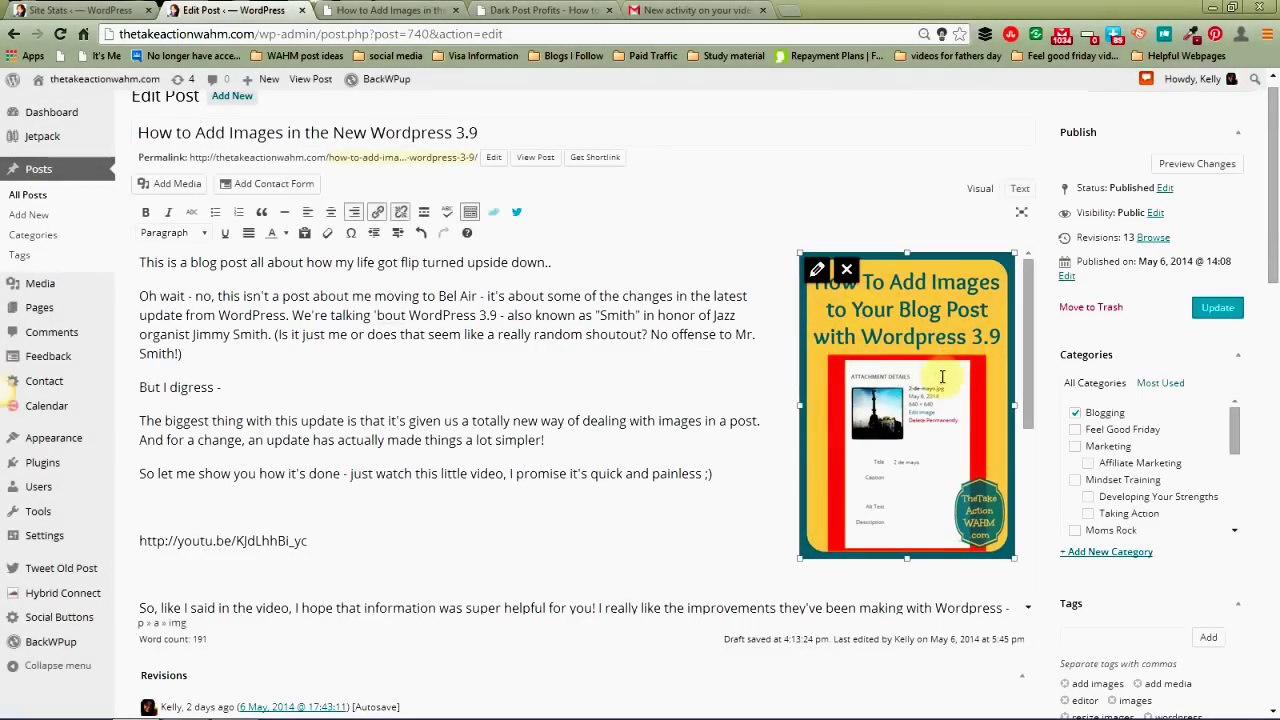
click(817, 272)
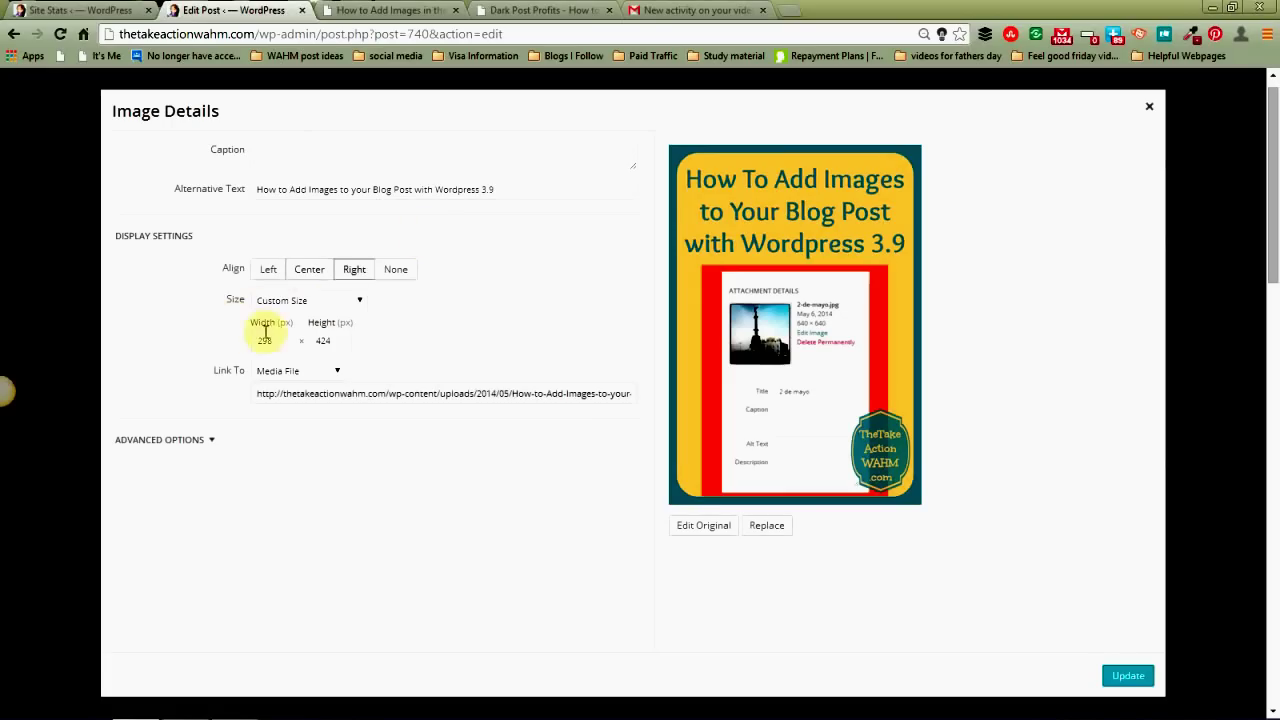
Keep Size at Custom Size and Link To at Media File, then expand Advanced Options
click(357, 300)
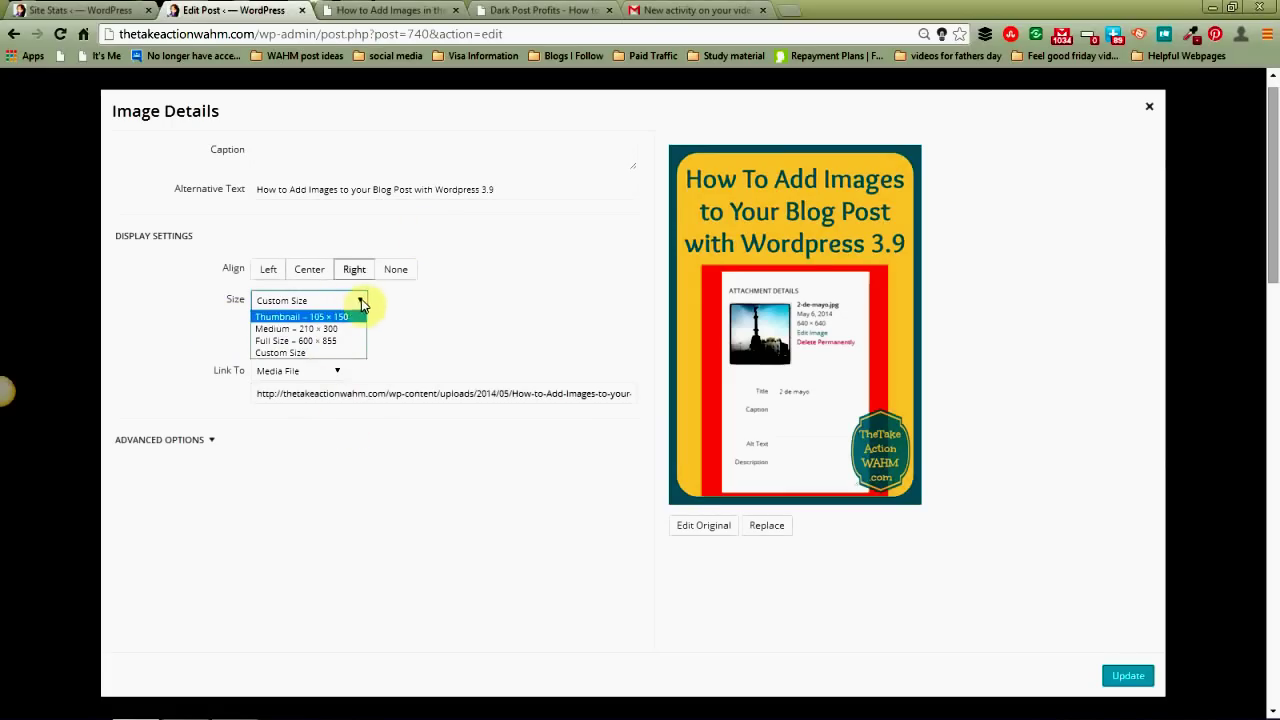
click(366, 298)
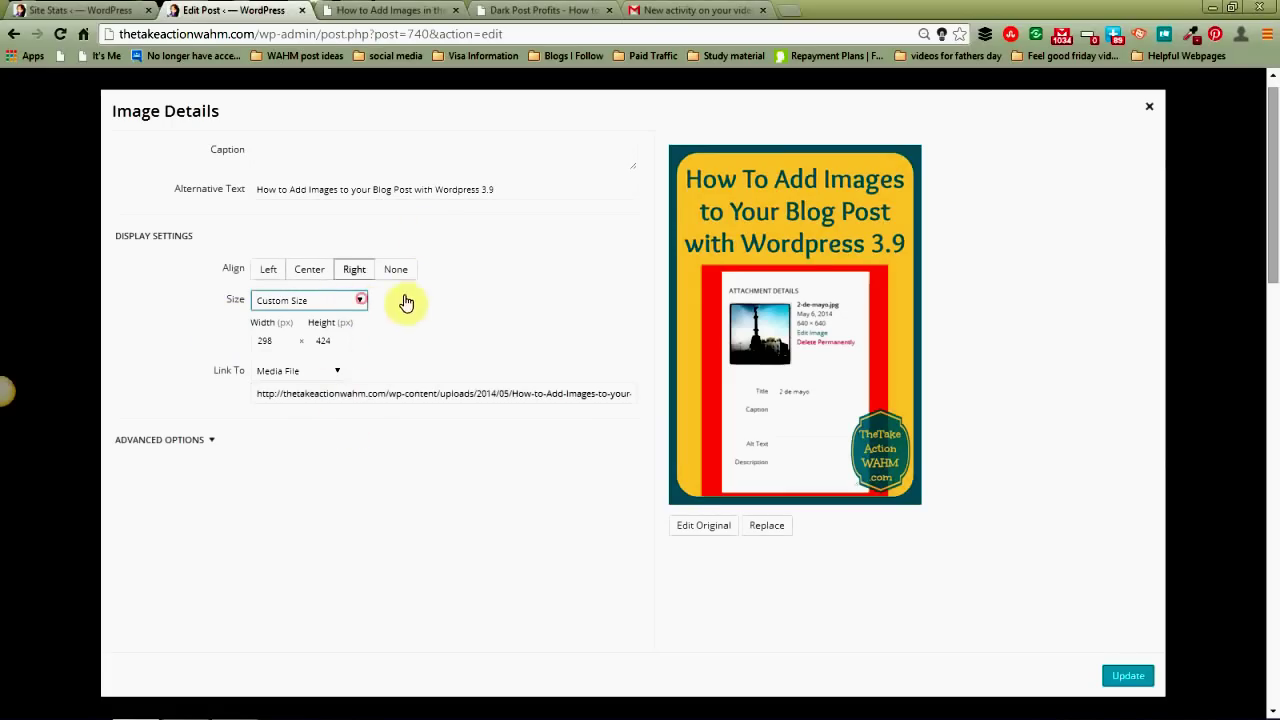
click(339, 372)
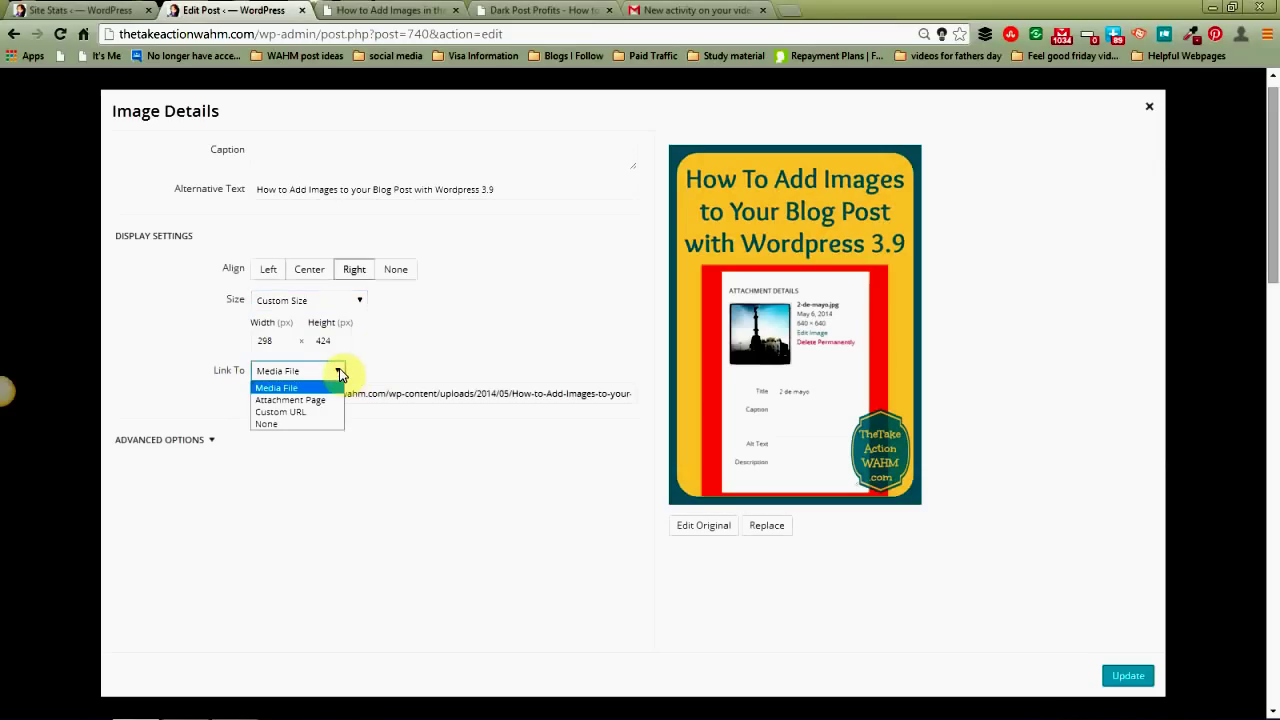
click(339, 372)
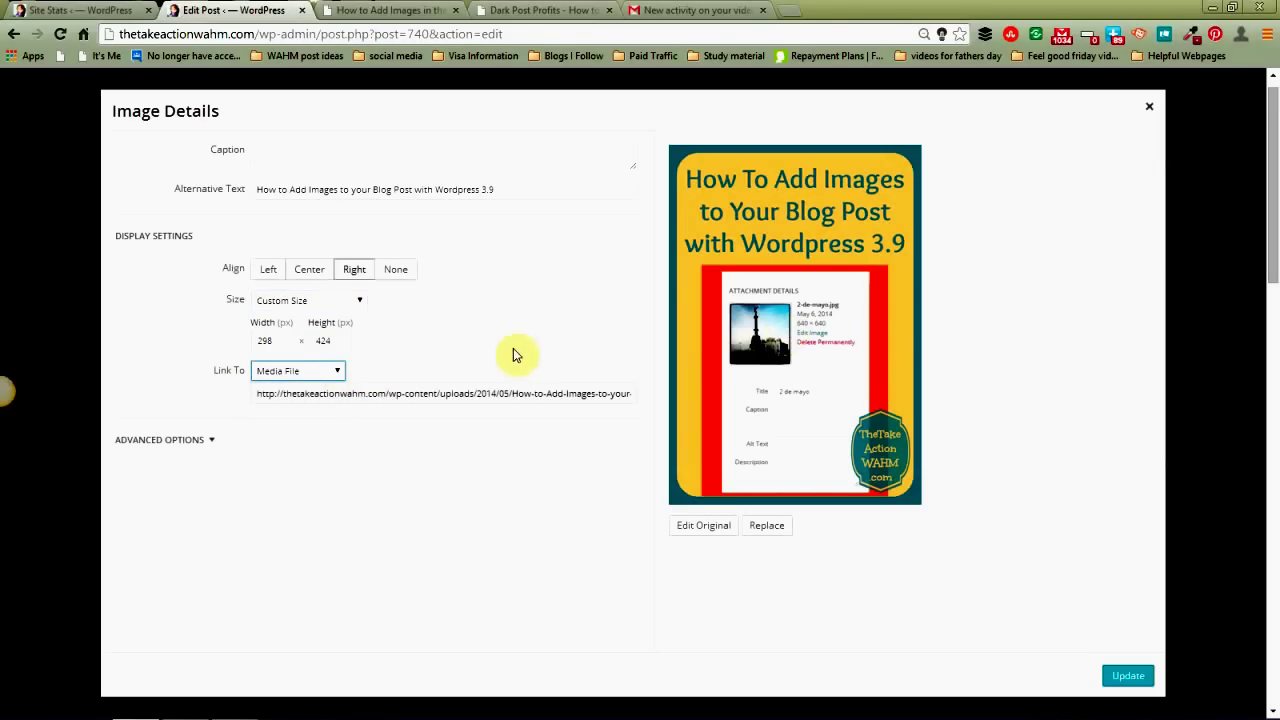
click(337, 373)
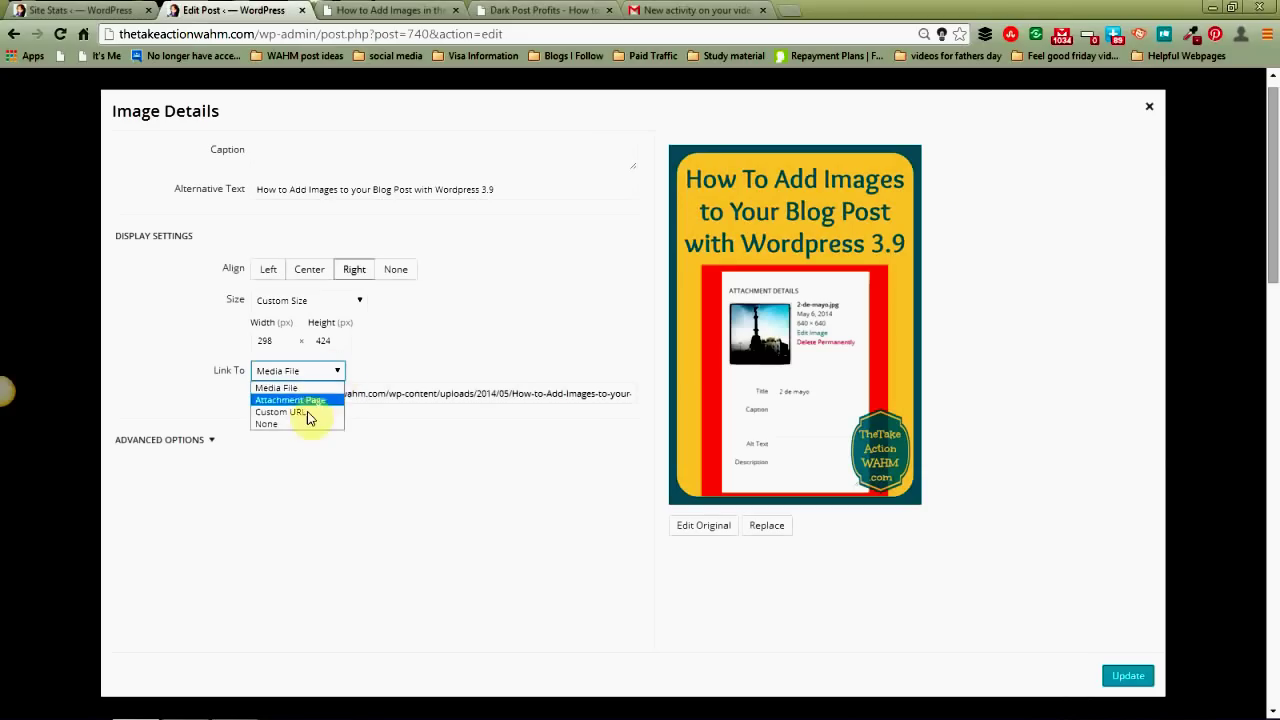
click(339, 373)
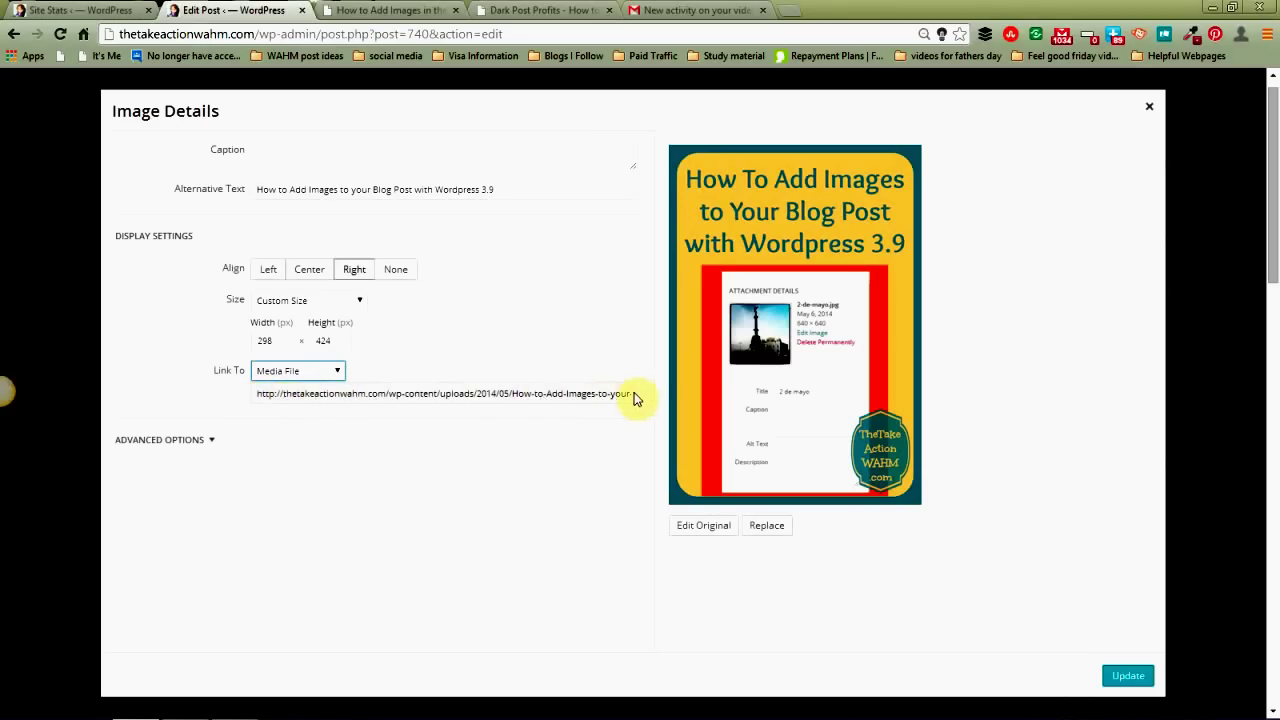
click(204, 441)
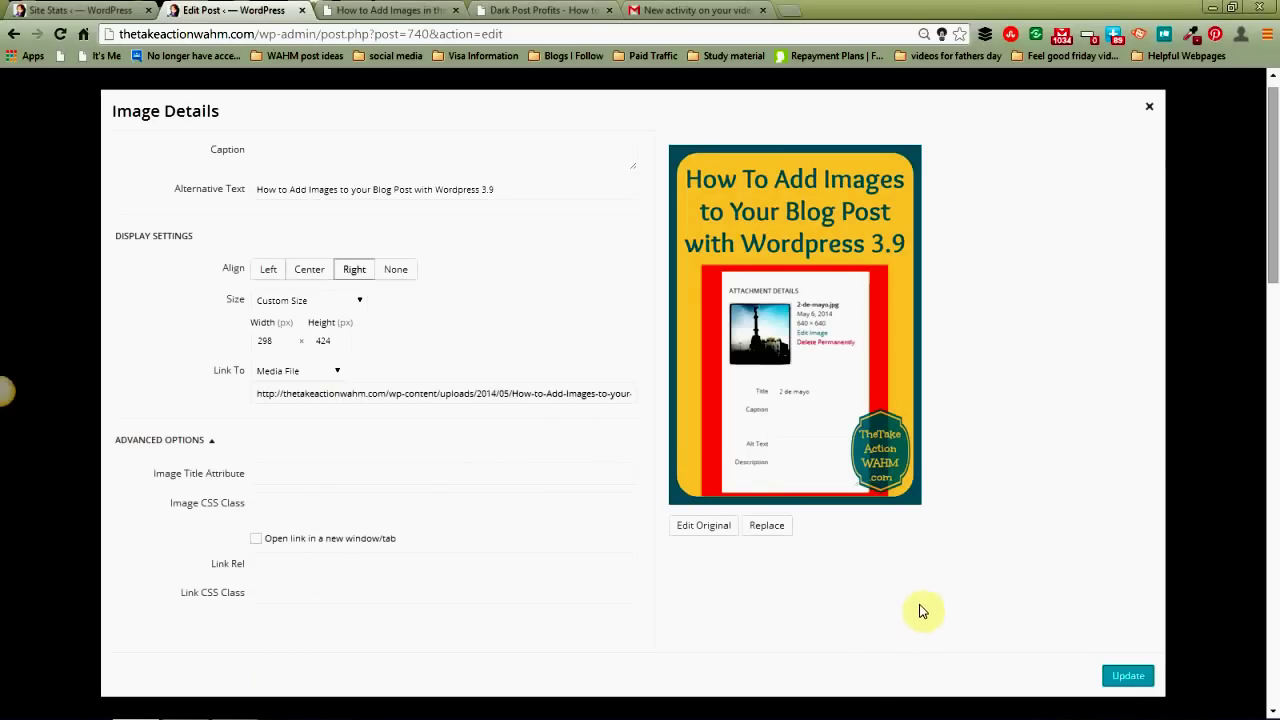
Open the original graphic in the image editor and rotate it left, then back right
click(712, 529)
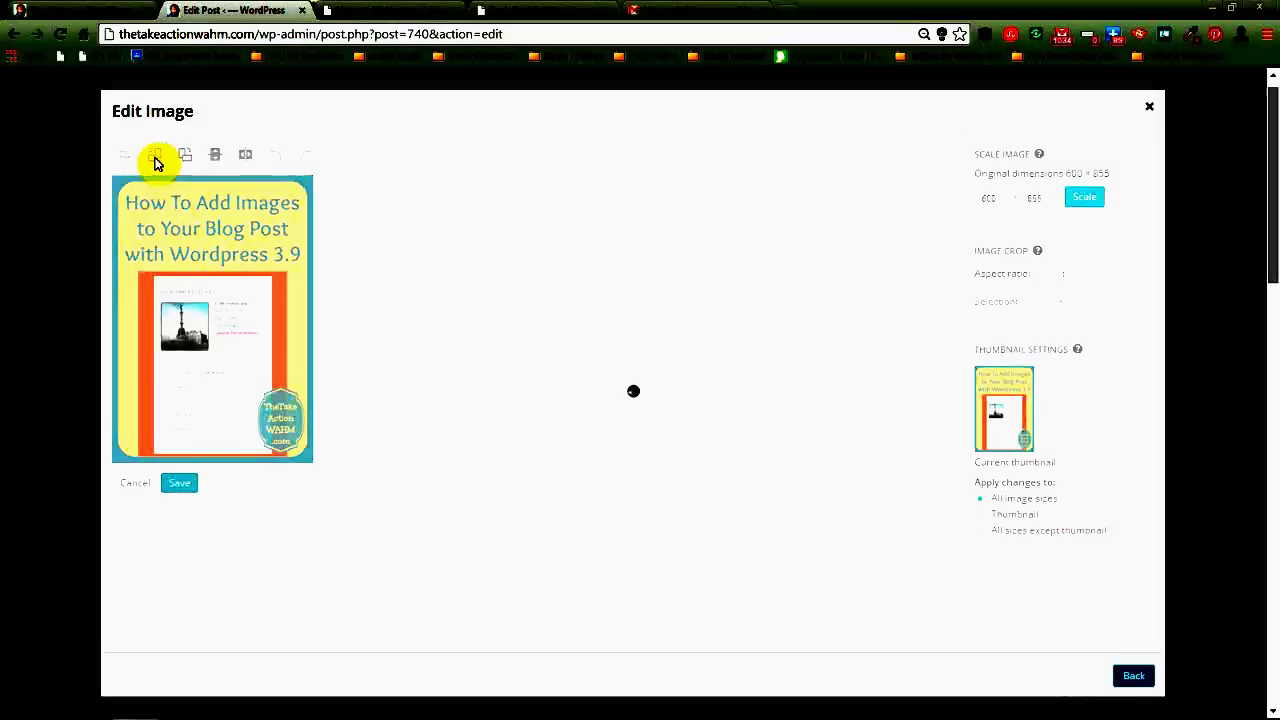
click(156, 159)
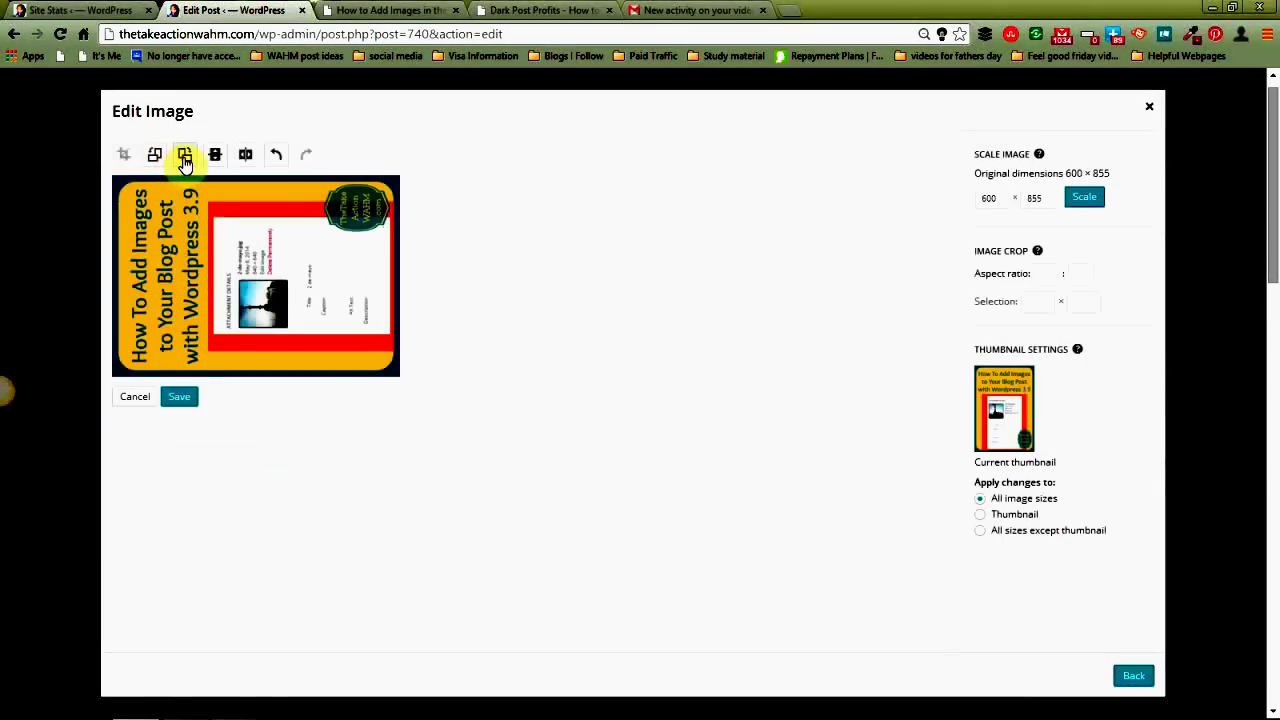
click(184, 156)
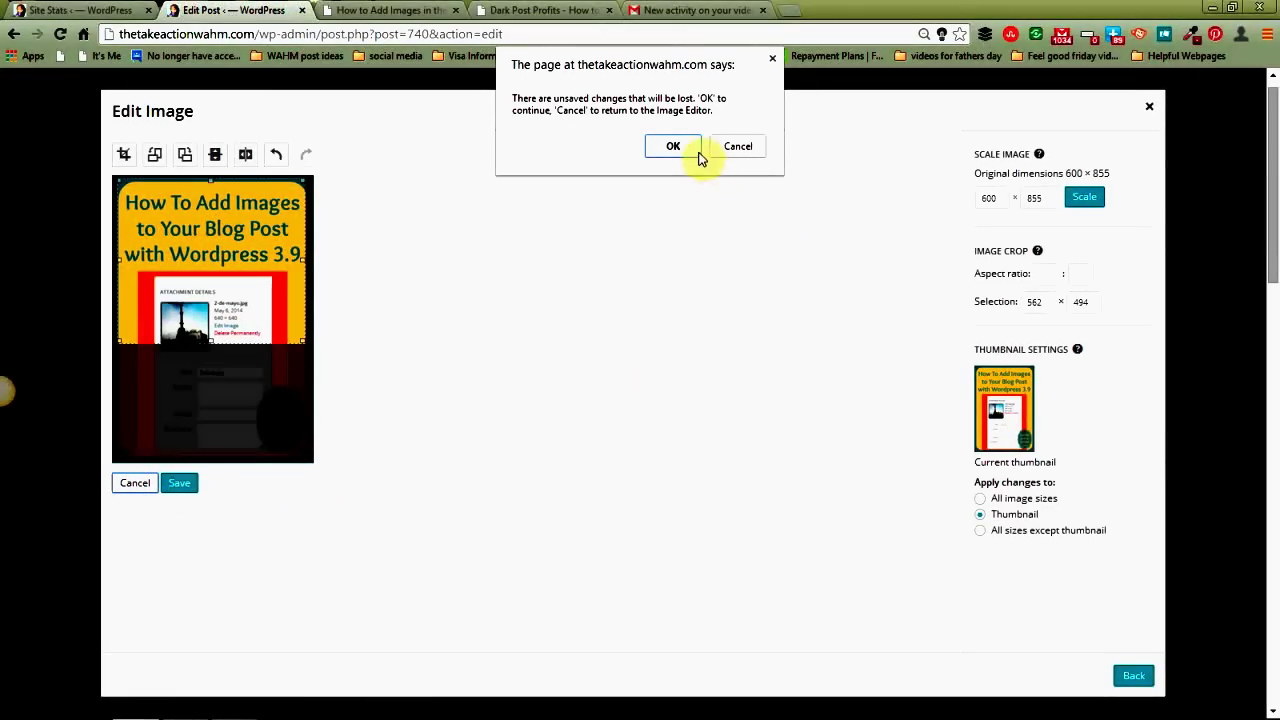
Discard the unsaved image edits and close Image Details to return to the post
click(683, 148)
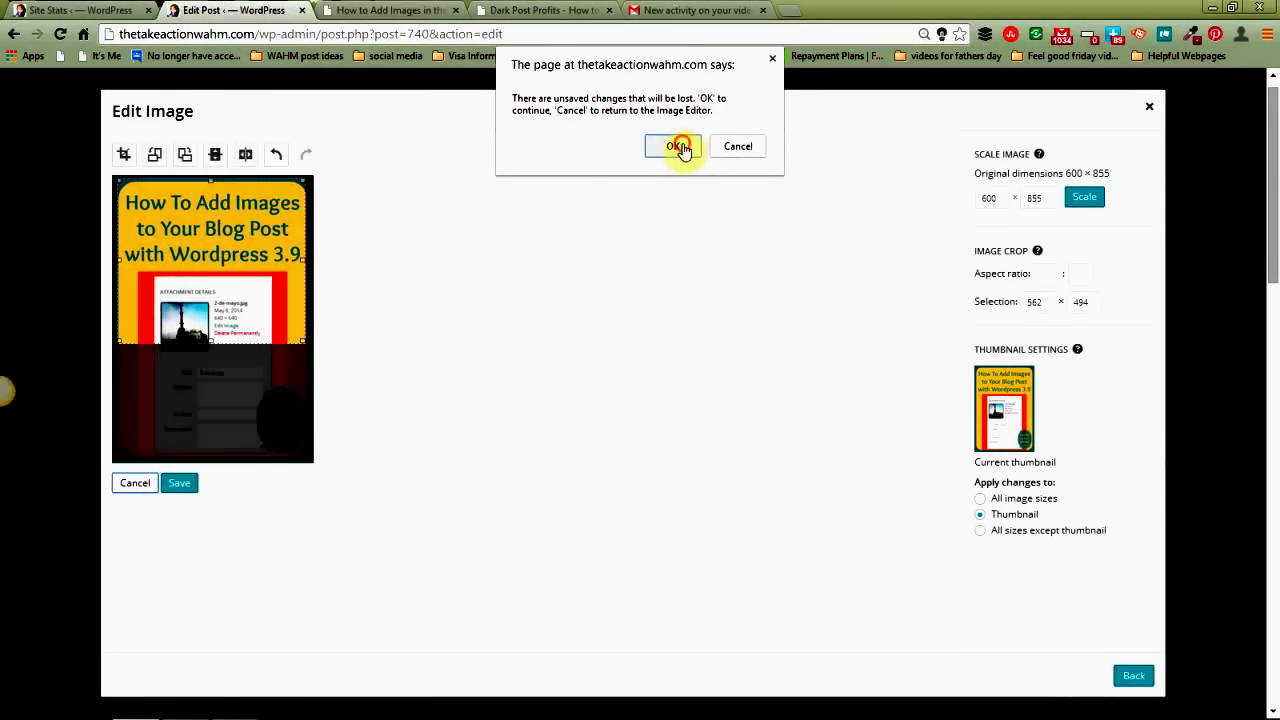
click(1151, 113)
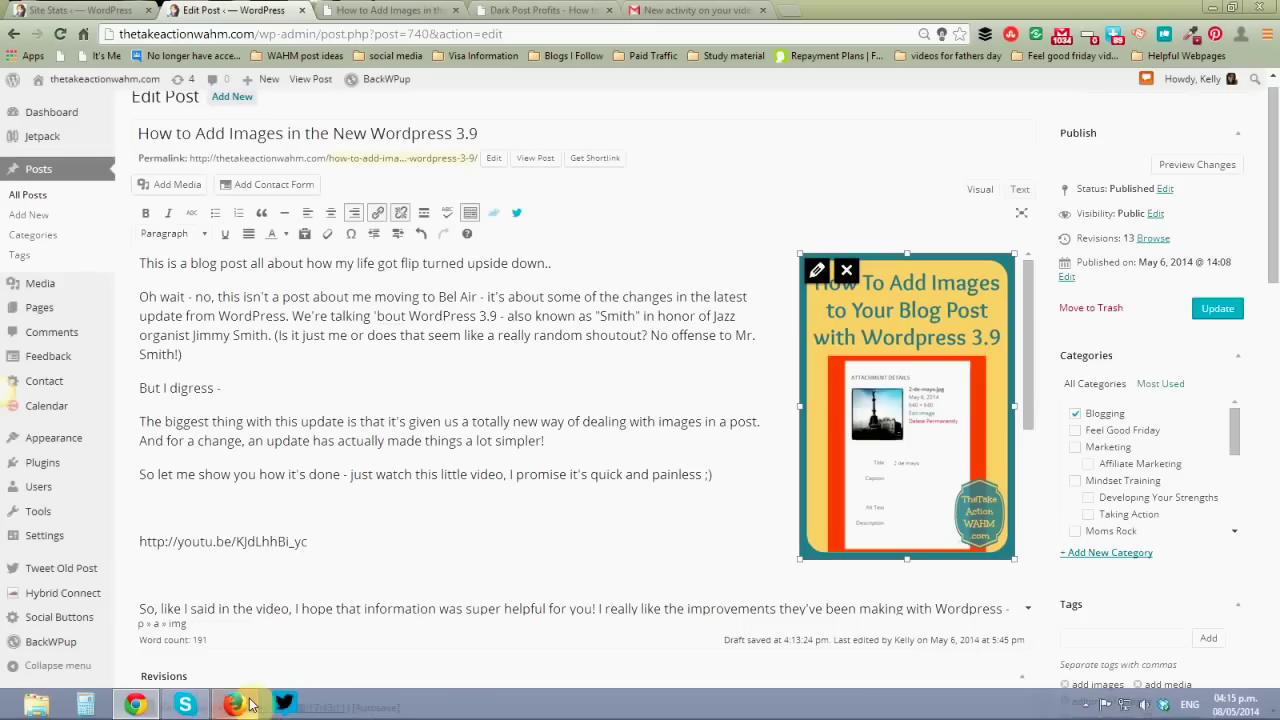
mouse_move(256, 700)
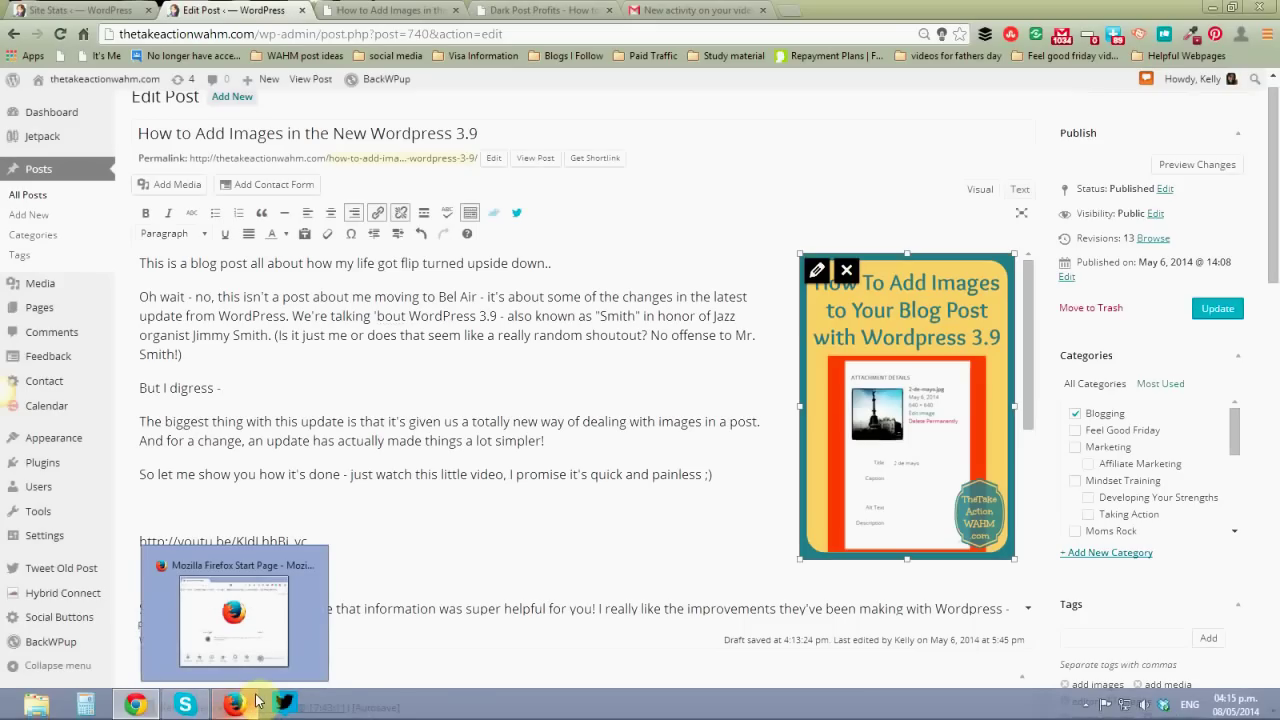